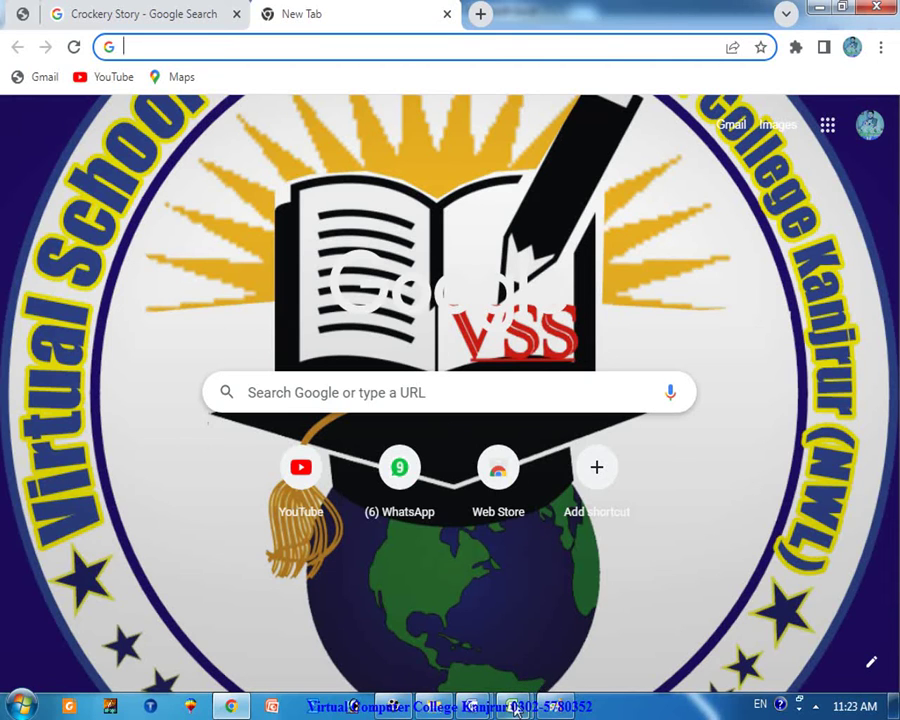
- Switch to the Word document "14 excel practical" and review the ABC Internet service table
mouse_move(513, 706)
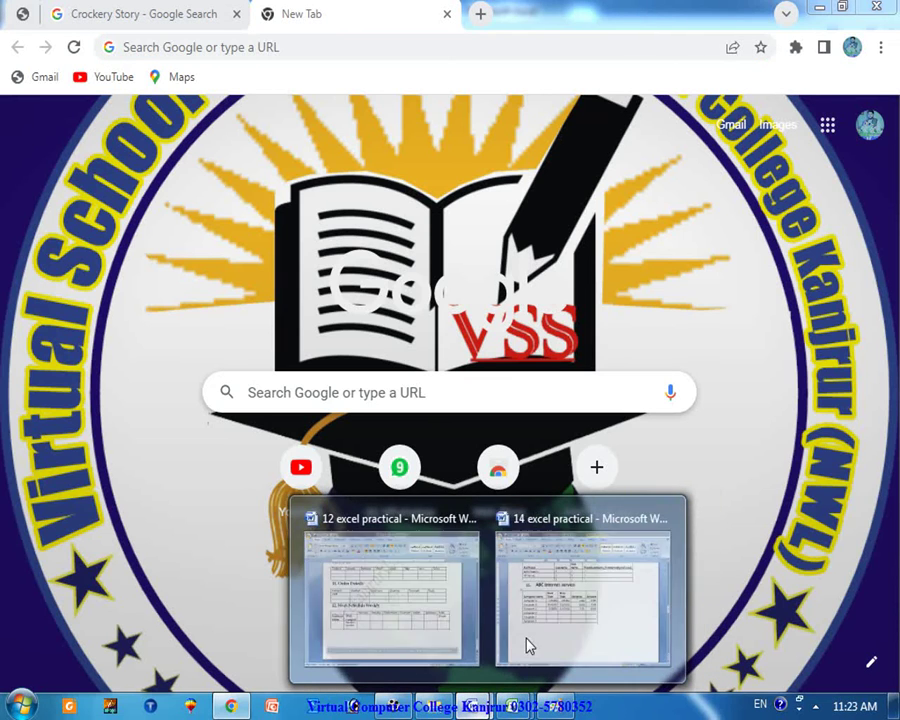
left_click(550, 642)
left_click(434, 503)
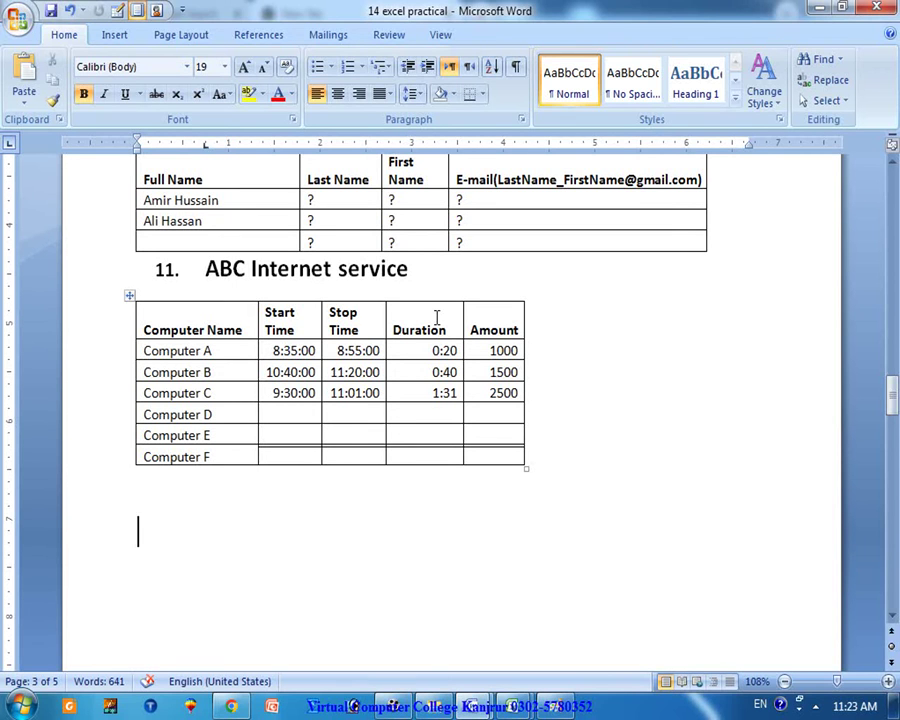
- Switch to the Excel workbook "marks video lecture" and dismiss the Windows color scheme prompts without changing the scheme
mouse_move(512, 706)
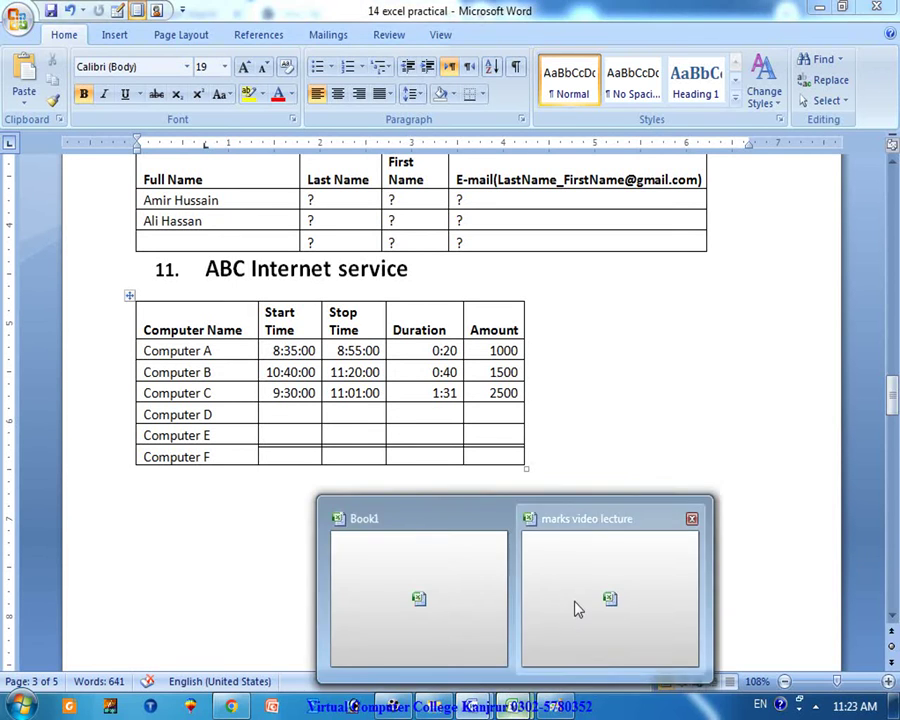
left_click(572, 604)
left_click(351, 473)
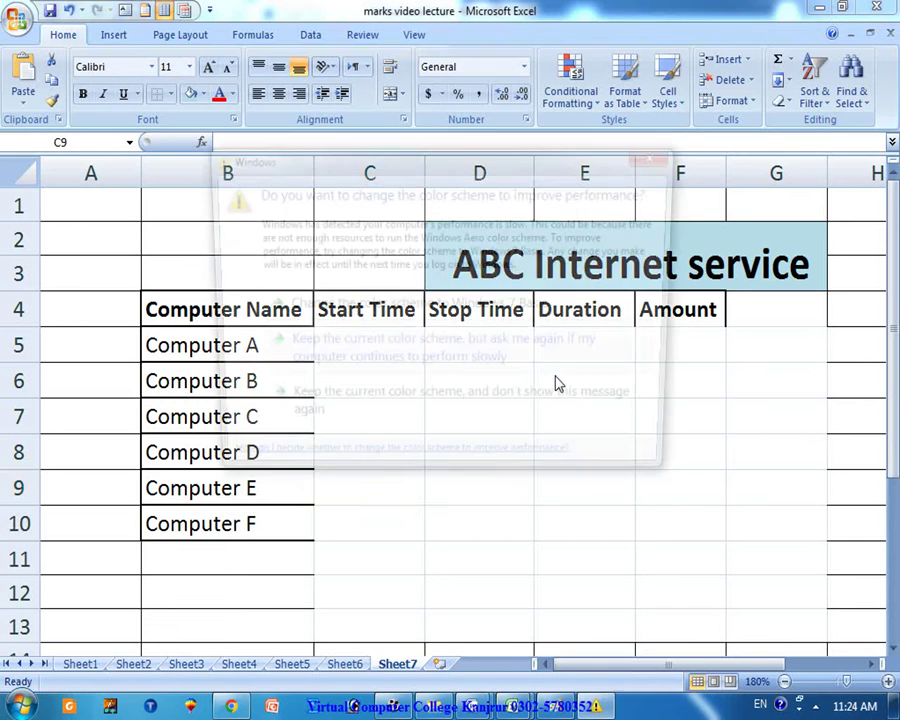
left_click(660, 153)
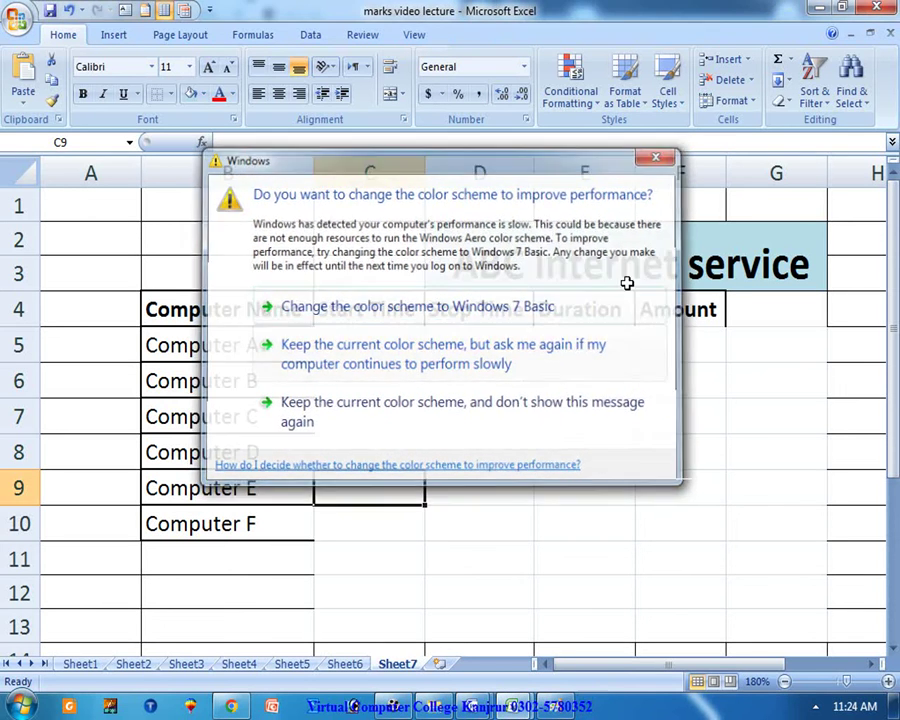
left_click(453, 404)
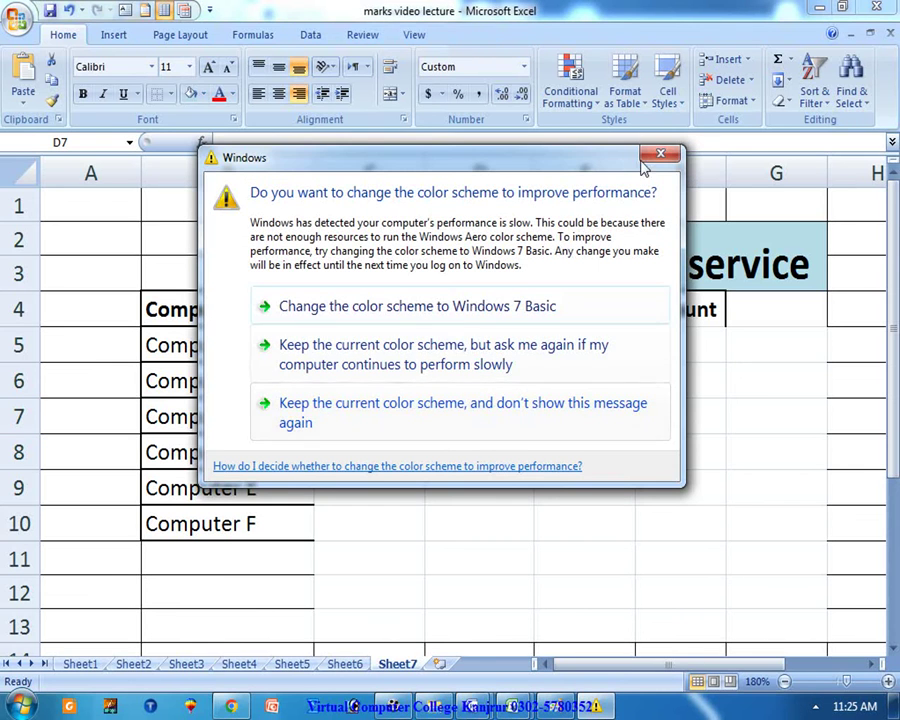
left_click(660, 154)
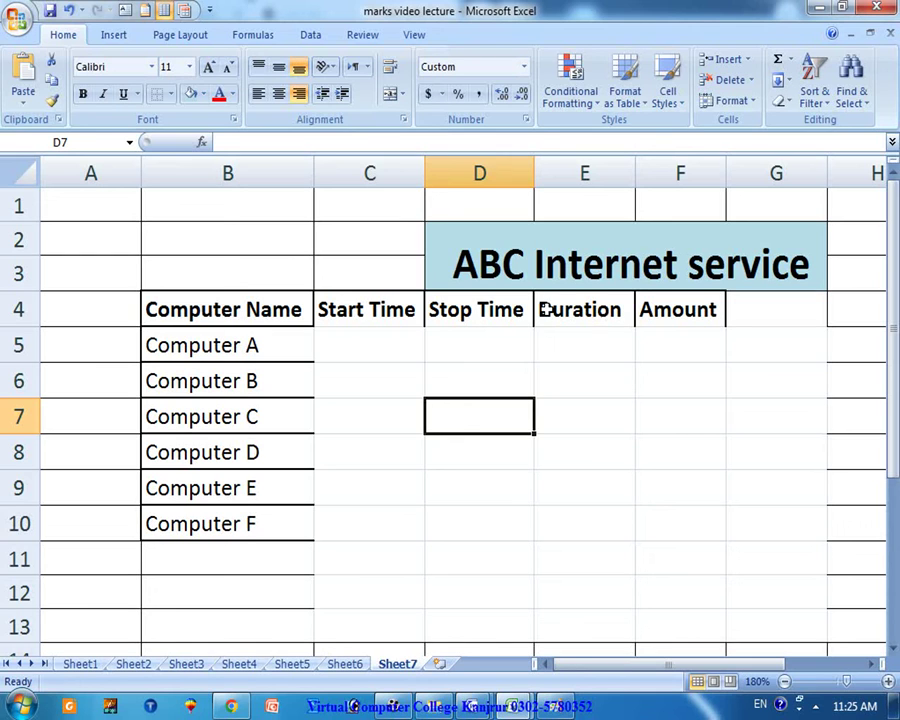
left_click(371, 342)
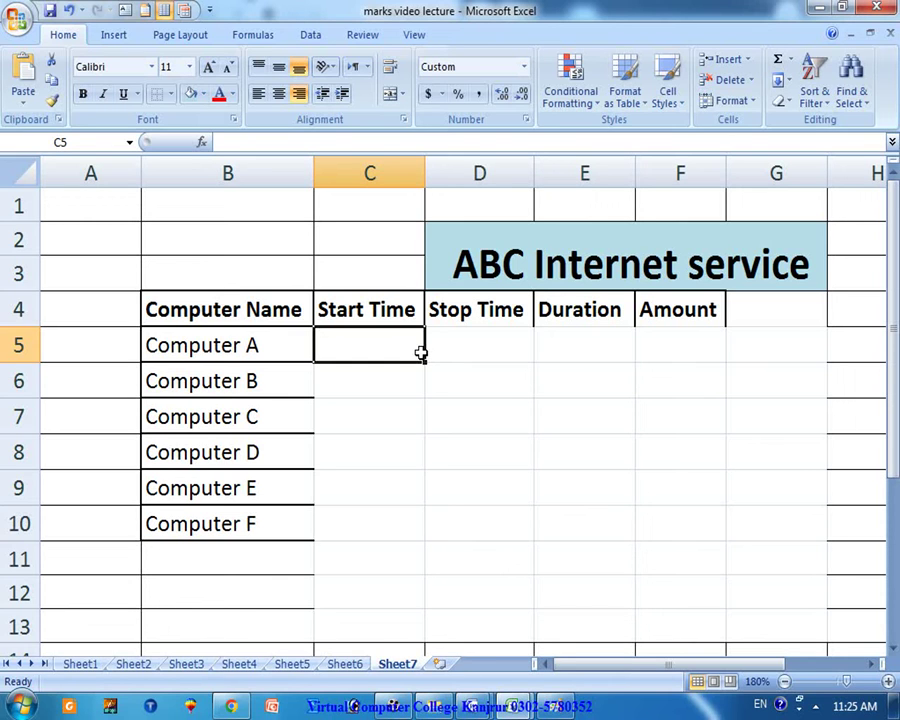
left_click(498, 334)
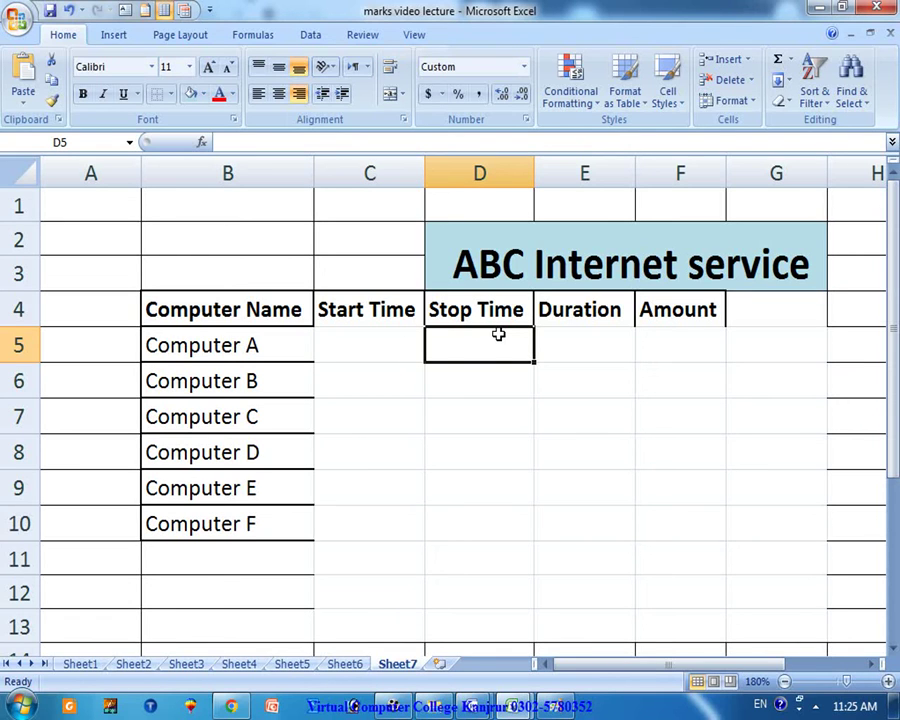
left_click(565, 342)
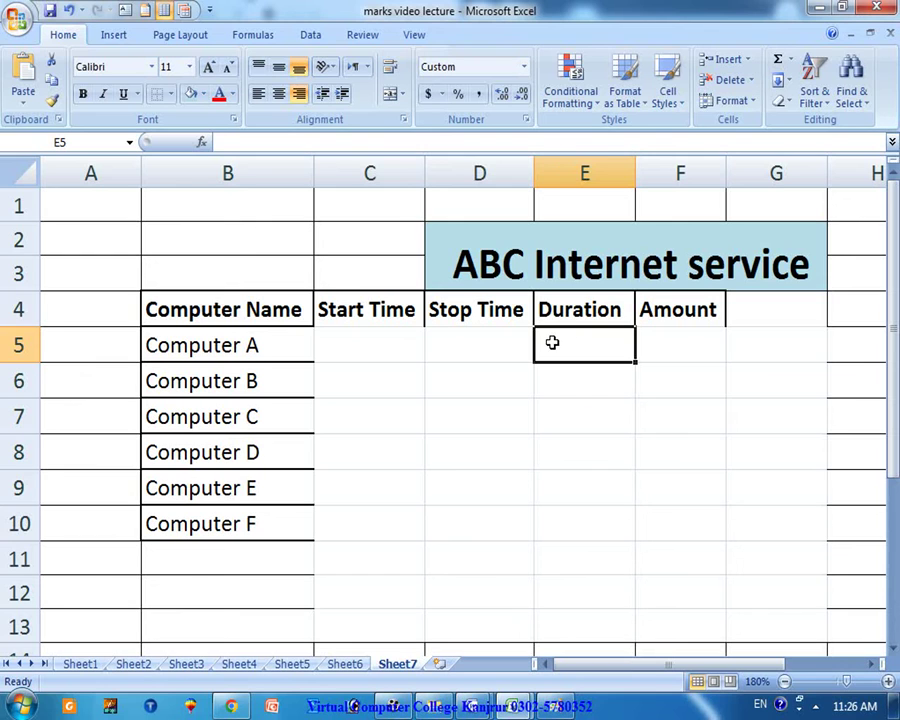
left_click(250, 343)
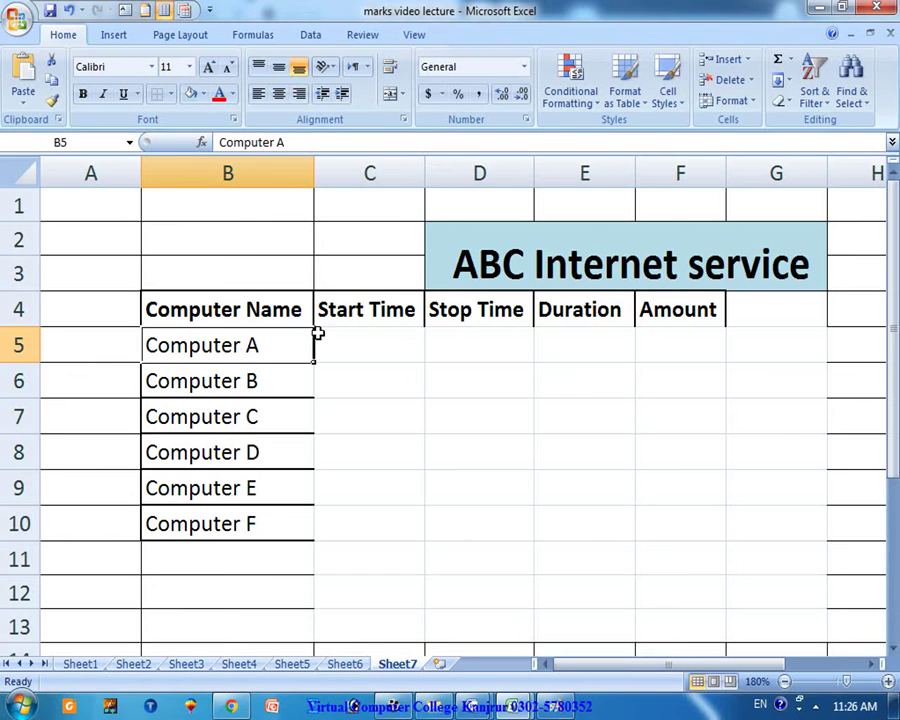
- Enter Computer A's start time 9:15:20 in C5 and stop time 10:45:30 in D5
left_click(398, 357)
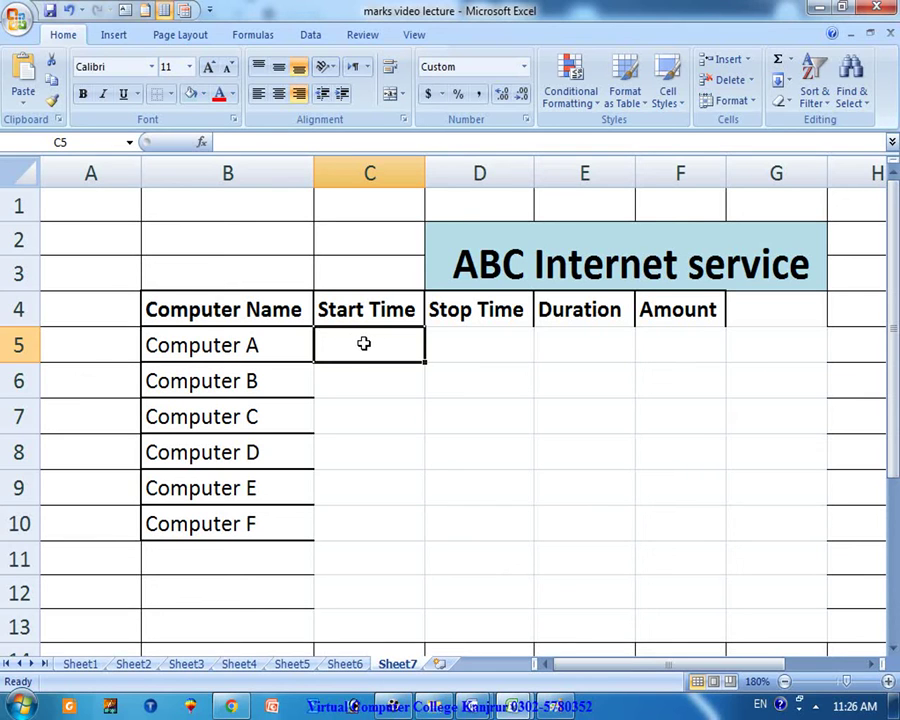
type("9")
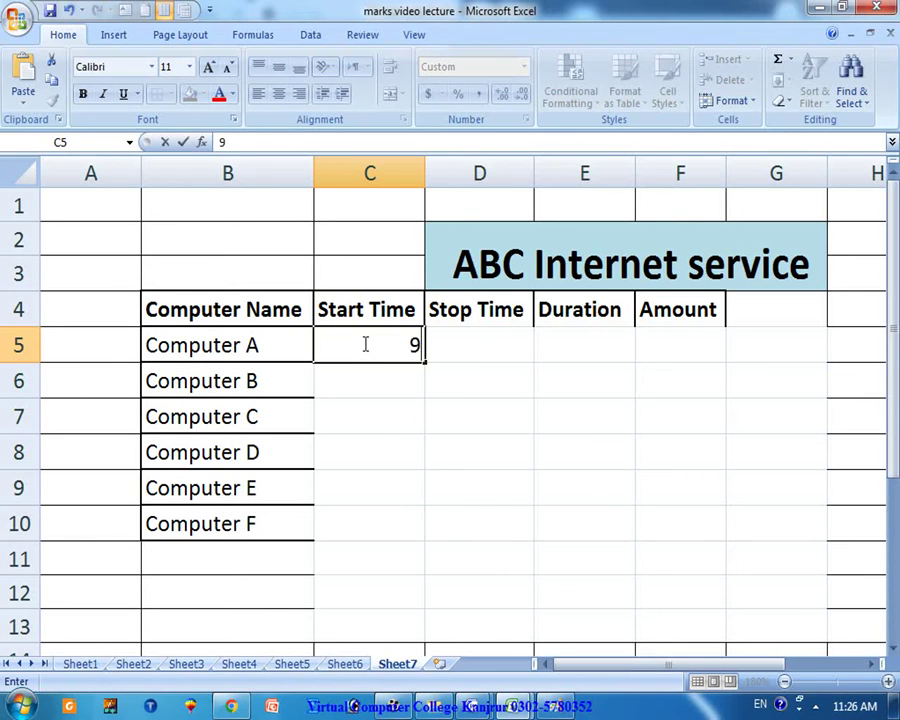
type(":15:20")
key("Return")
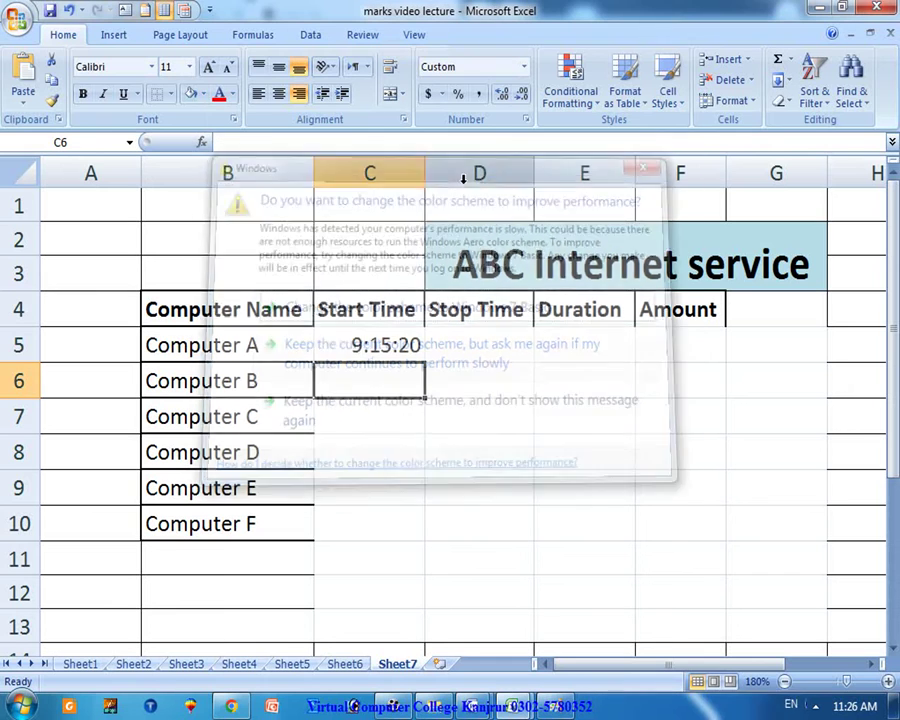
left_click(479, 345)
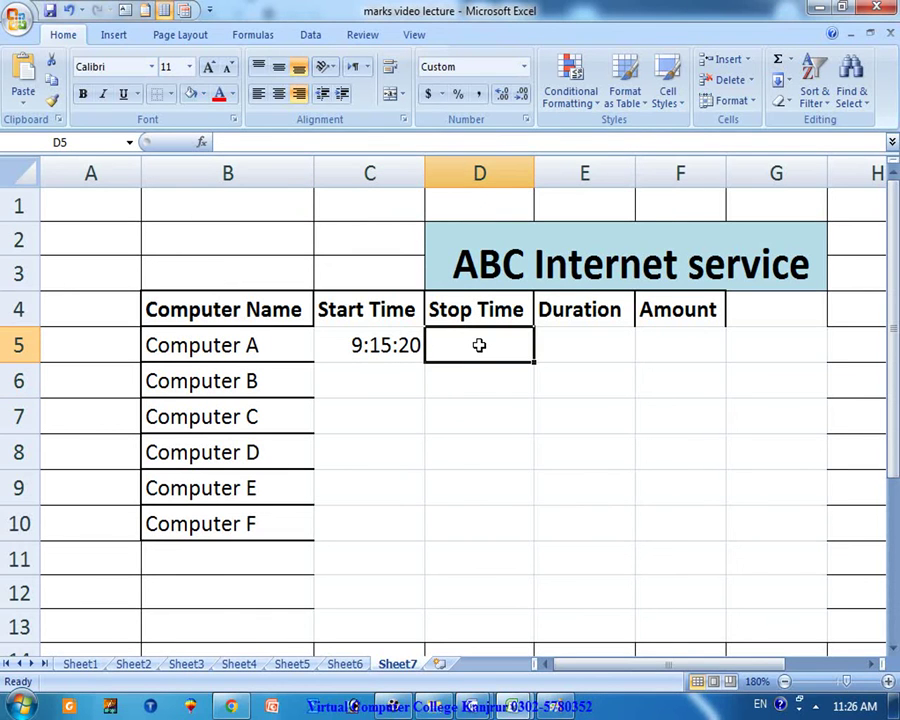
type("10:45:")
type("30")
key("Return")
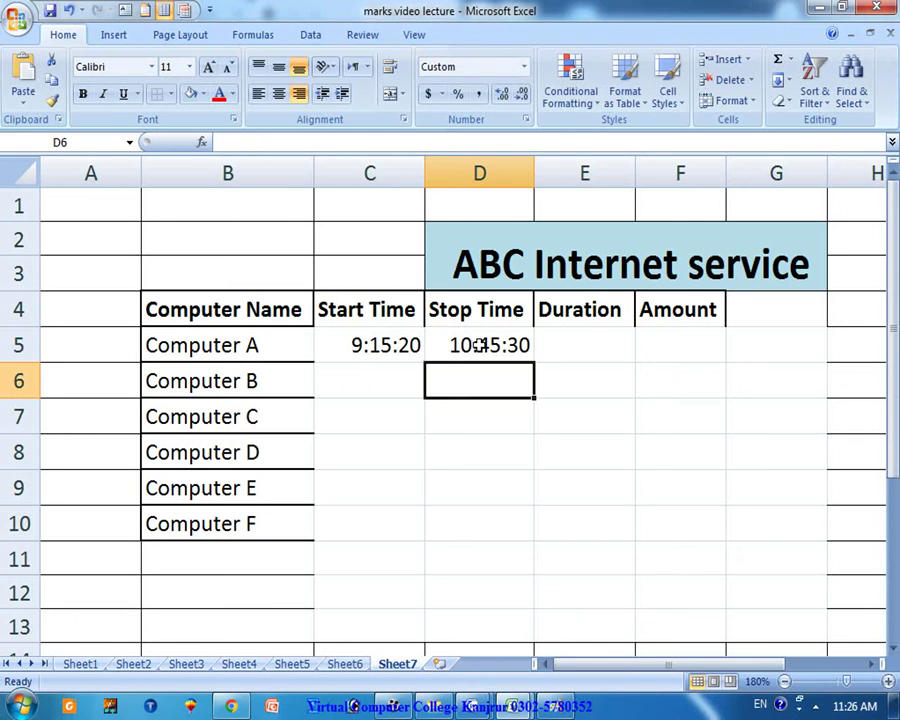
- Calculate Computer A's duration in E5 with the formula =D5-C5
left_click(603, 350)
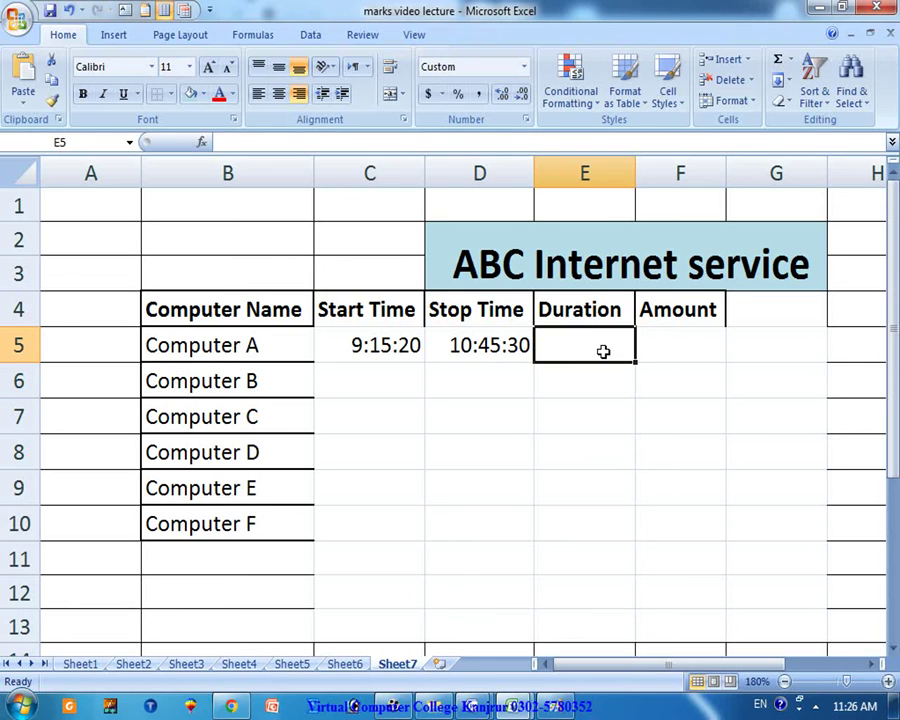
type("=")
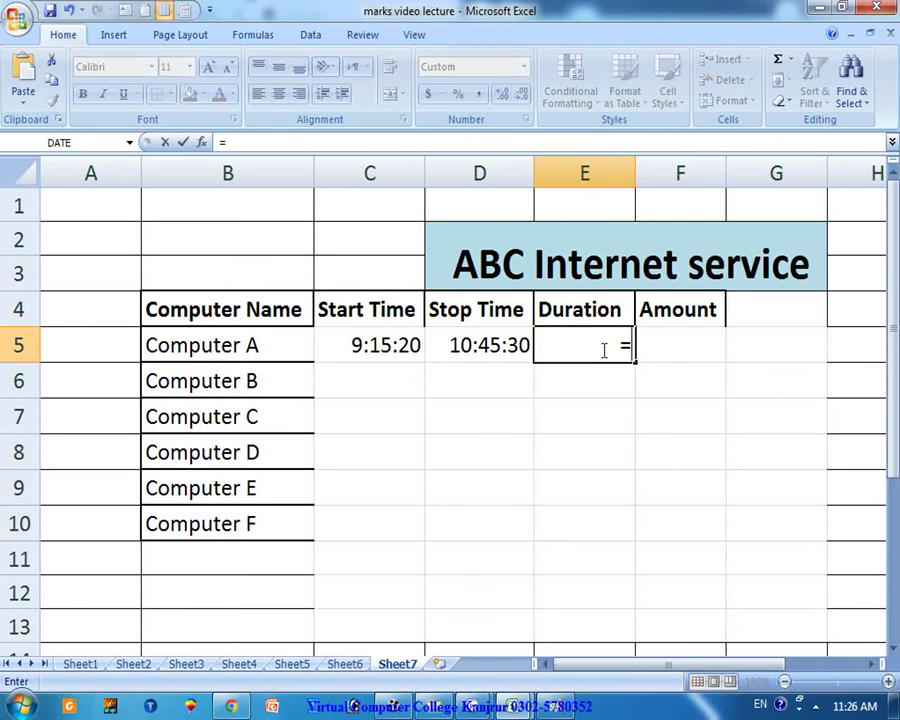
key("Left")
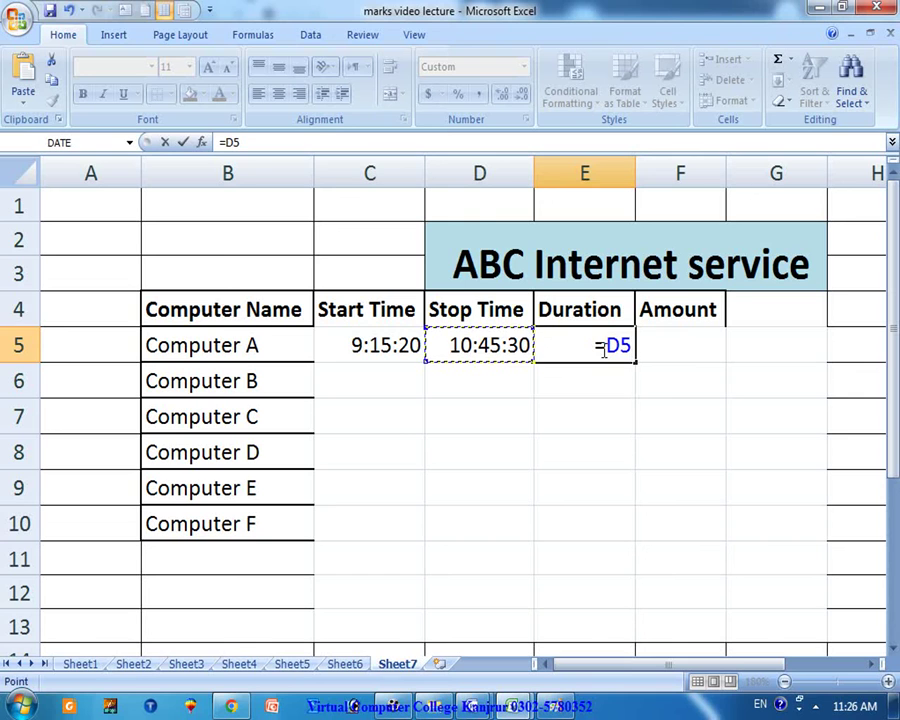
type("-")
key("Left")
key("Left")
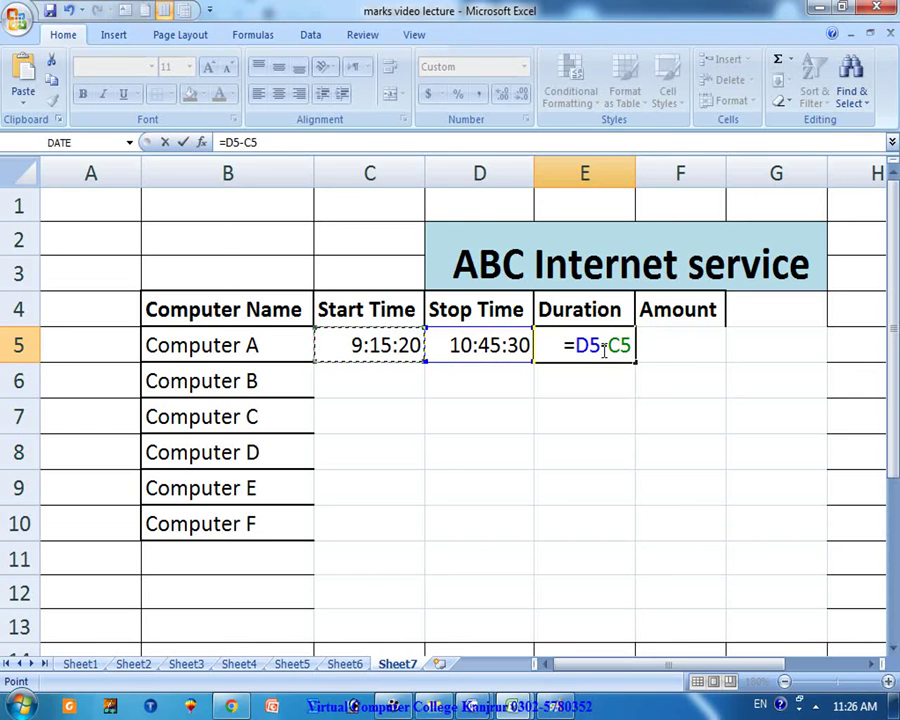
key("Return")
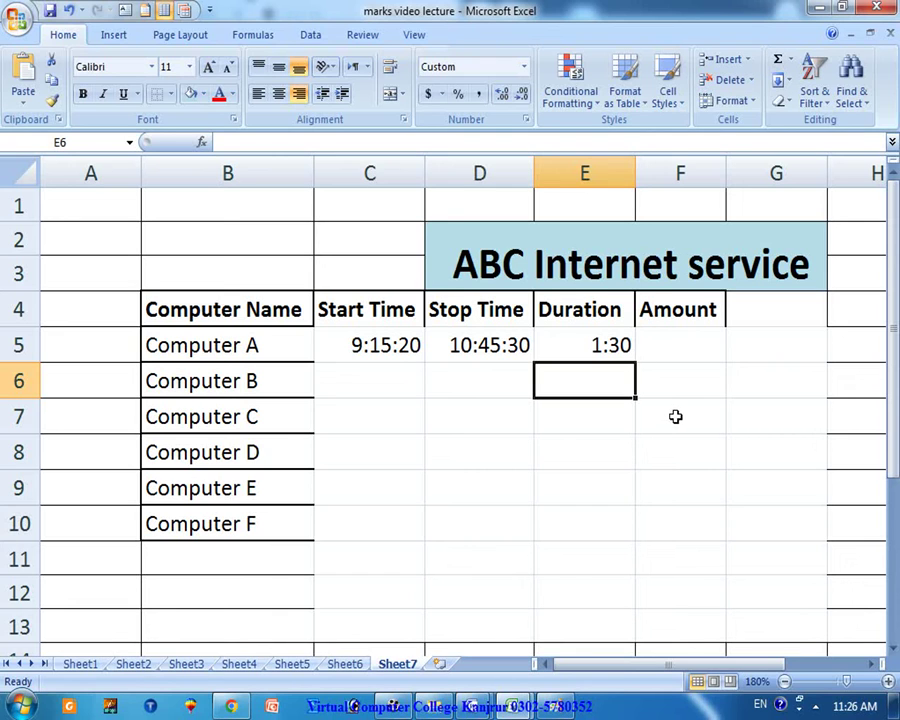
- Widen the Duration column slightly
left_click_drag(636, 176, 669, 179)
left_click(589, 472)
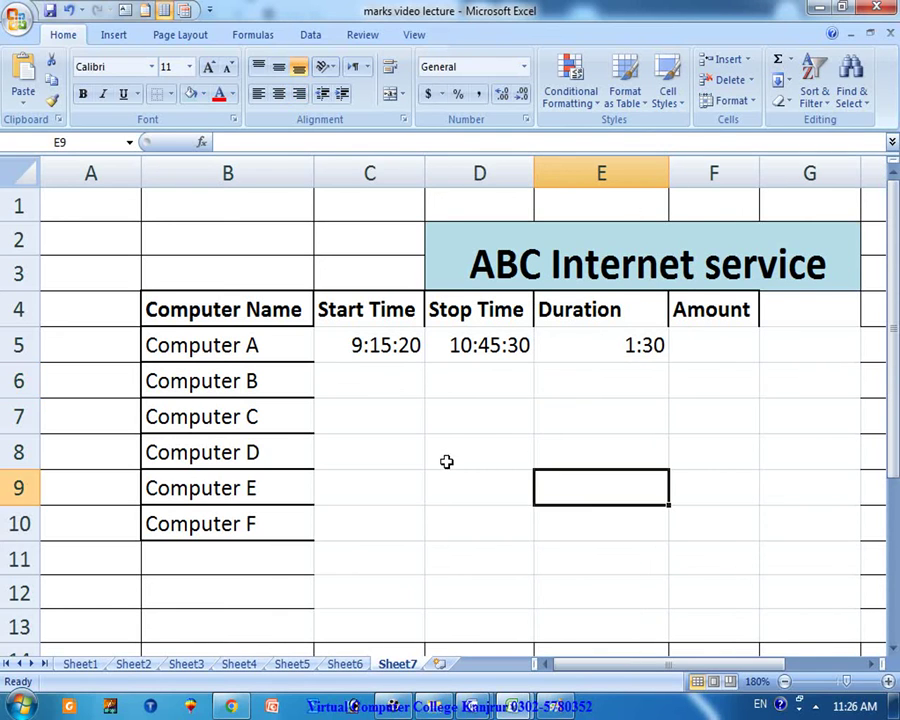
left_click(378, 441)
left_click(368, 384)
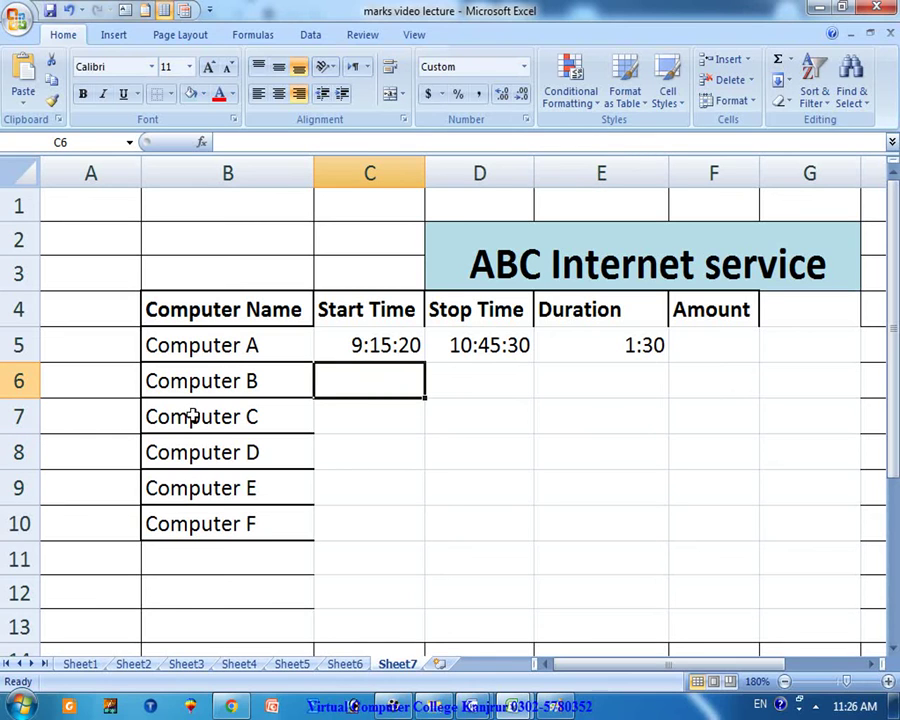
left_click_drag(571, 665, 508, 641)
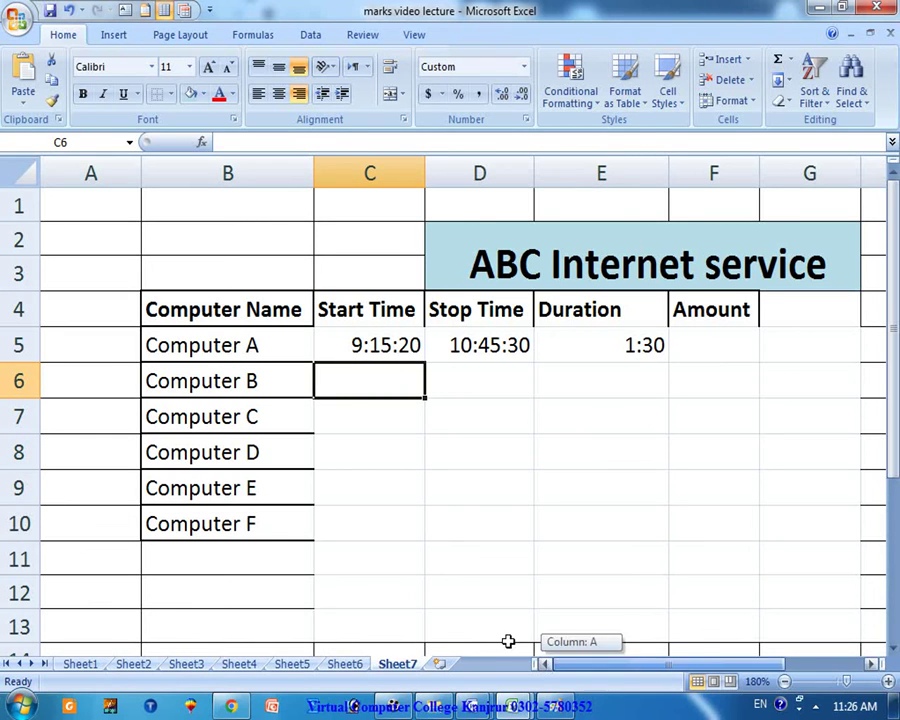
left_click(111, 355)
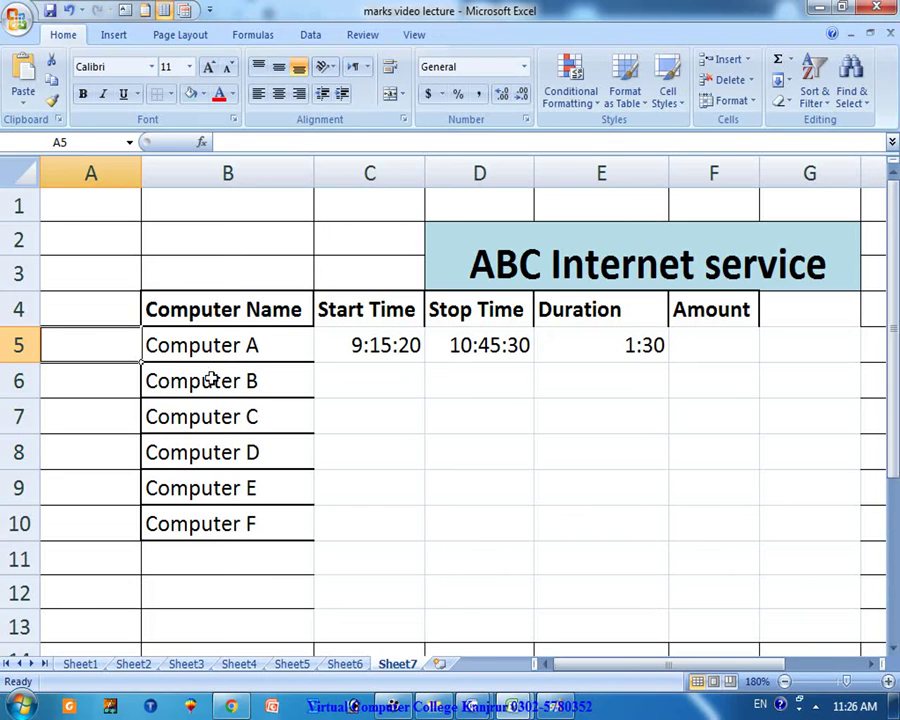
- Enter Computer B's start time 7:12:20 in C6 and stop time 11:20:45 in D6
left_click(352, 382)
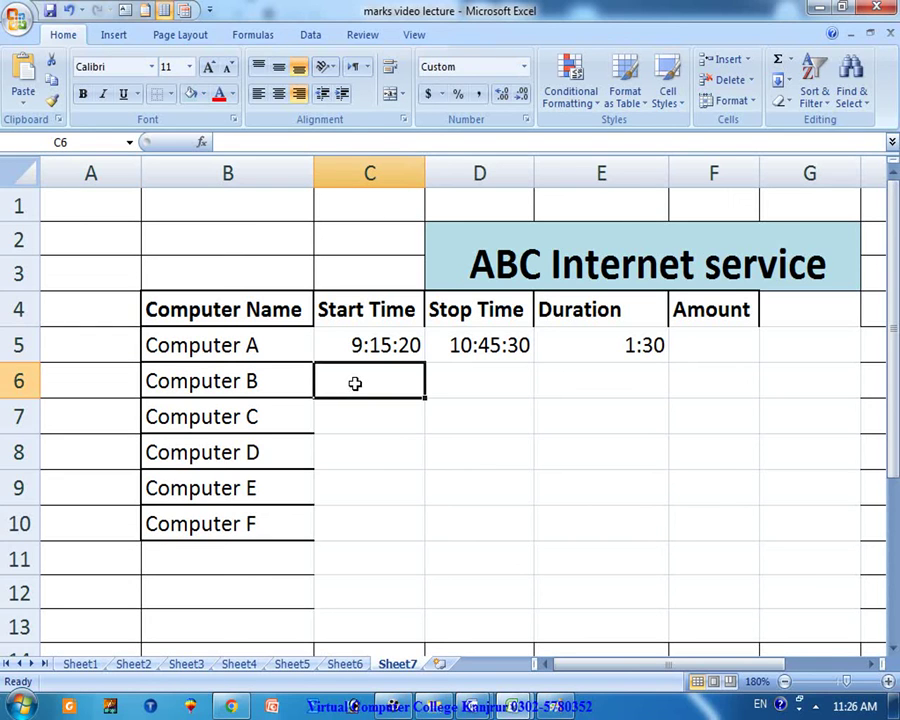
type("7")
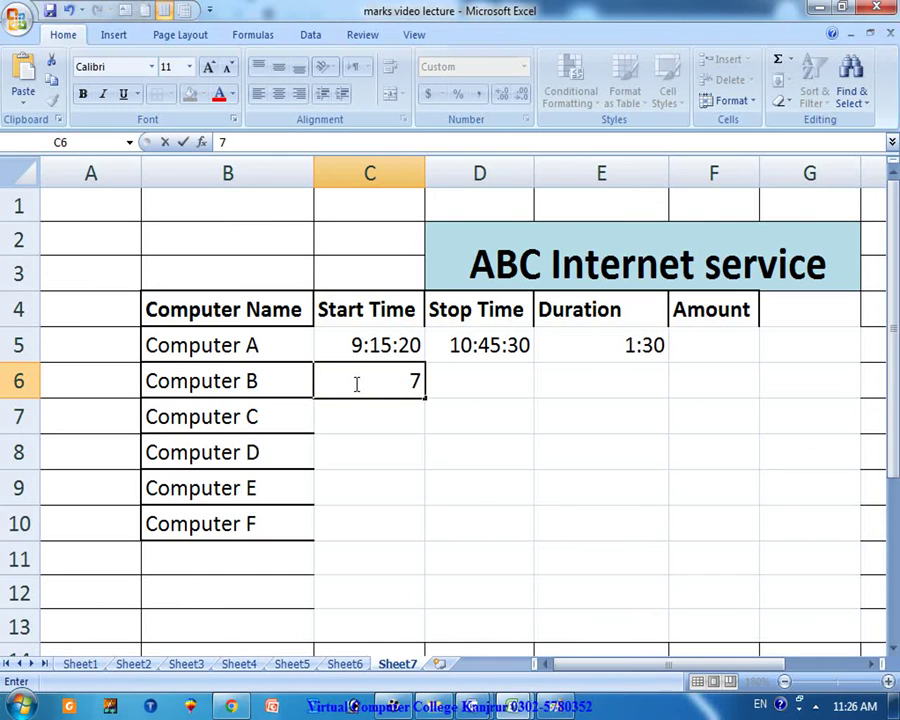
type(":12:20")
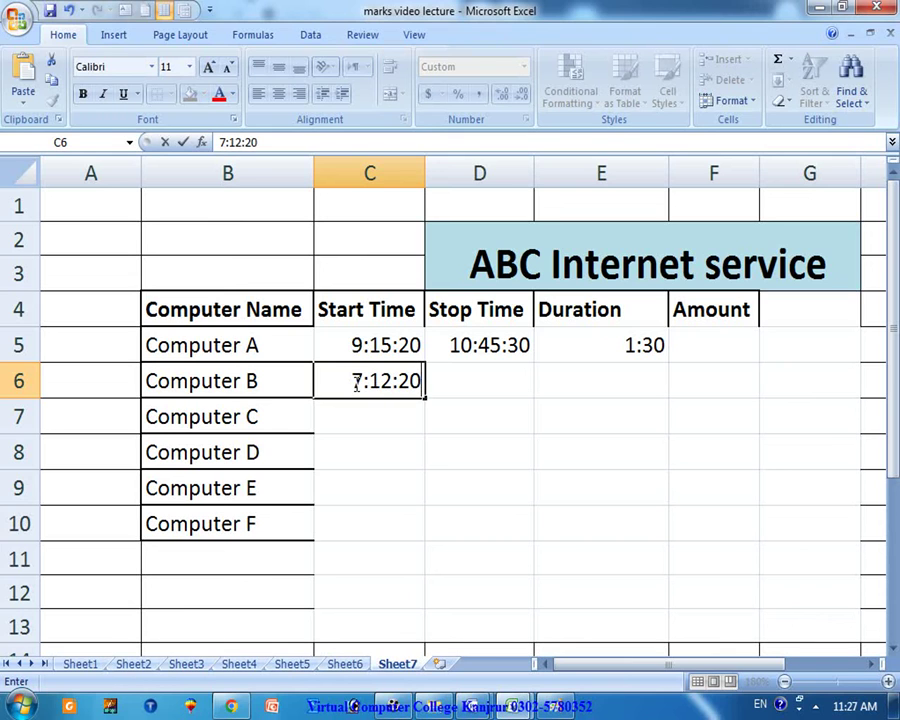
key("Return")
left_click(470, 386)
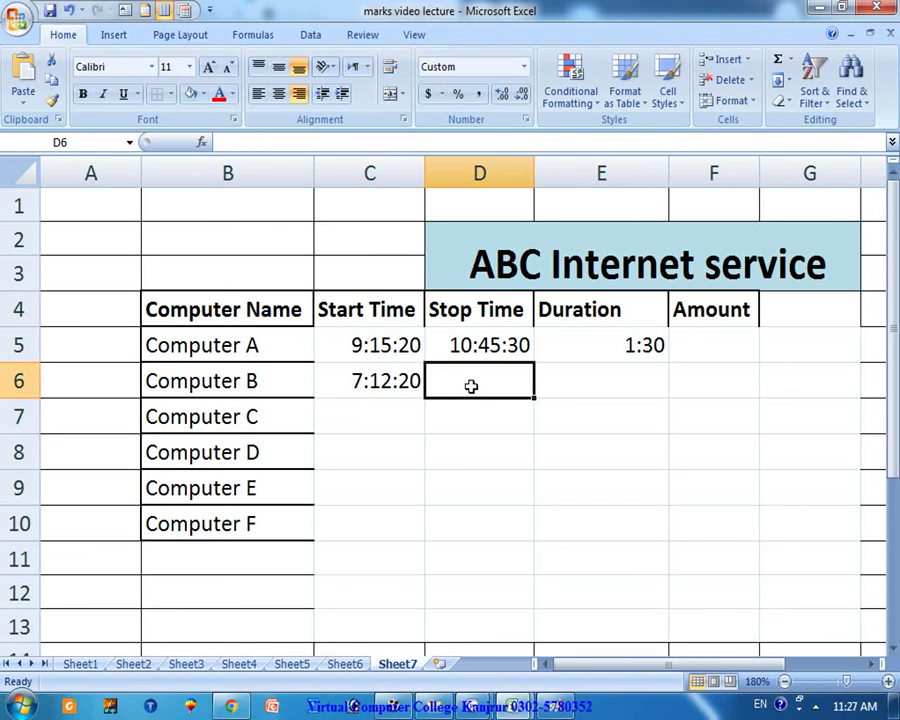
type("11")
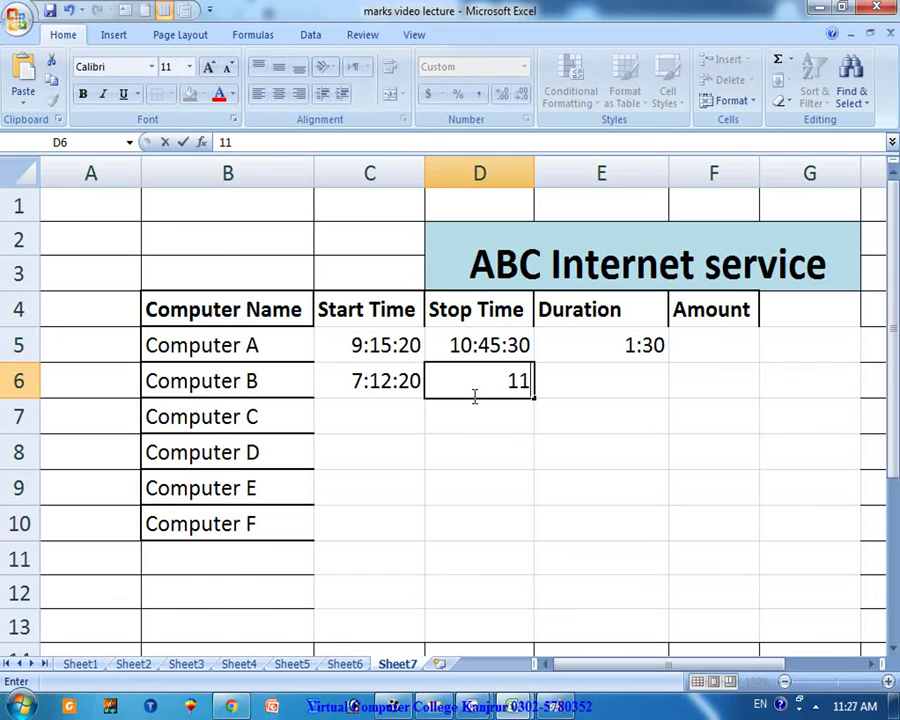
type(":20:45")
key("Return")
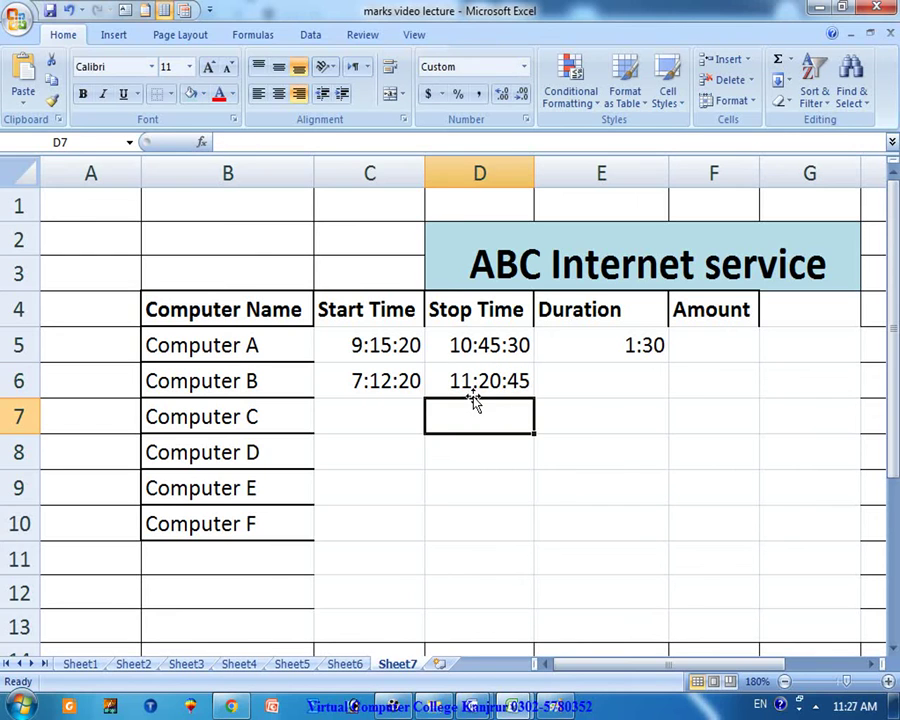
- Calculate Computer B's duration in E6 with the formula =D6-C6
left_click(633, 386)
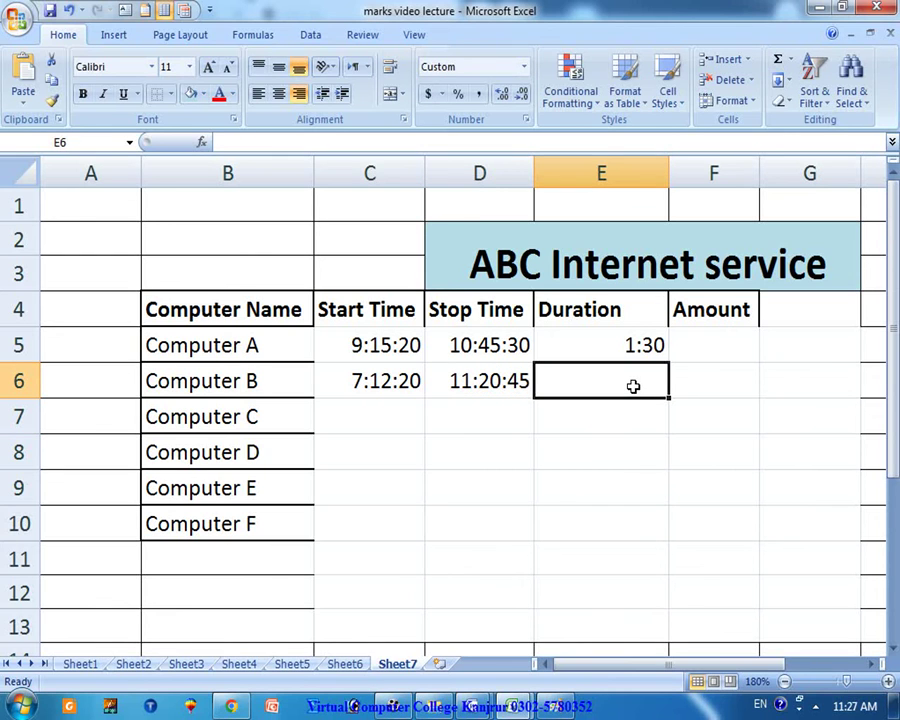
type("=")
left_click(516, 381)
type("-")
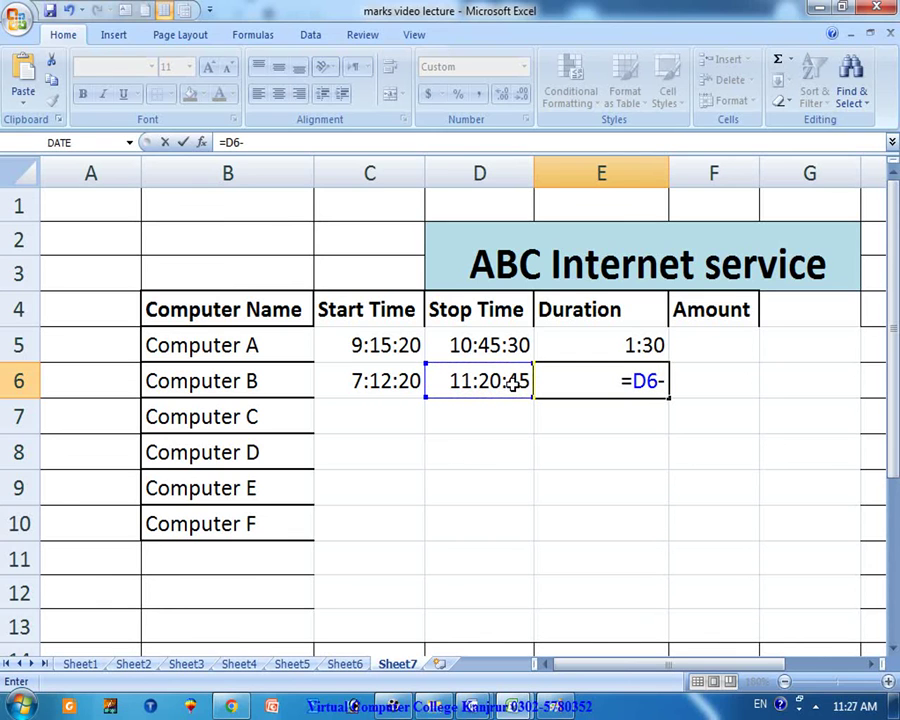
left_click(352, 379)
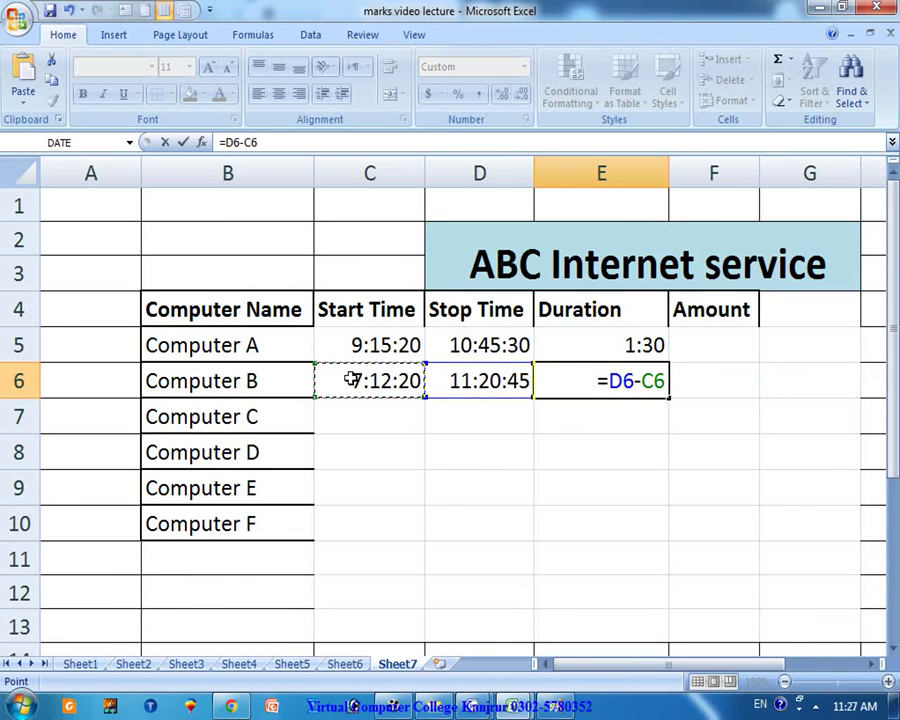
key("Return")
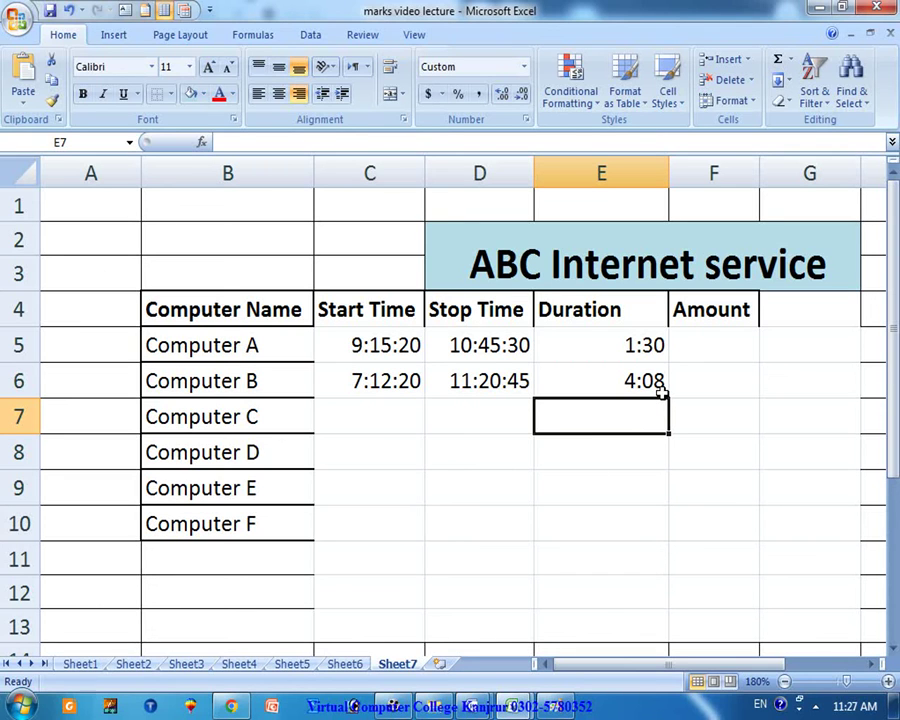
- Dismiss the Windows color scheme prompt and enter Computer C's start time 8:10:50 in C7
left_click(380, 416)
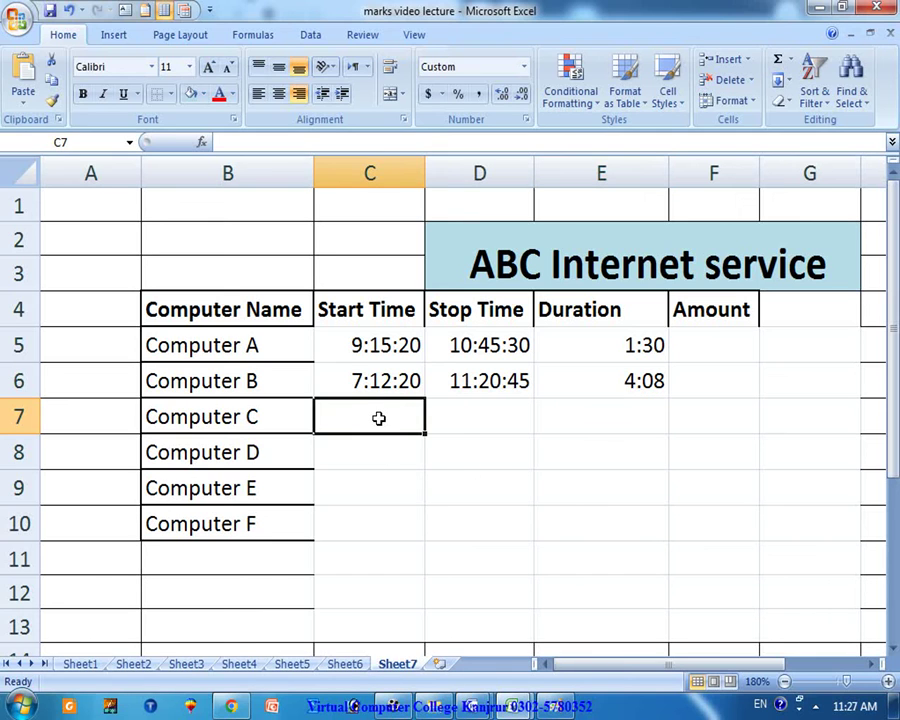
left_click(278, 416)
left_click(380, 416)
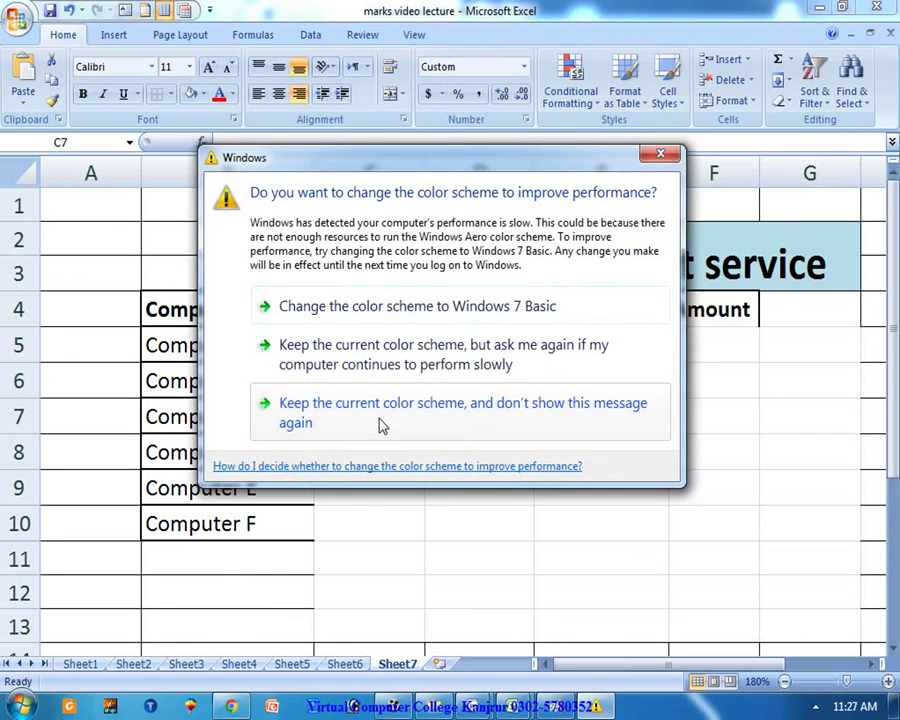
left_click(660, 153)
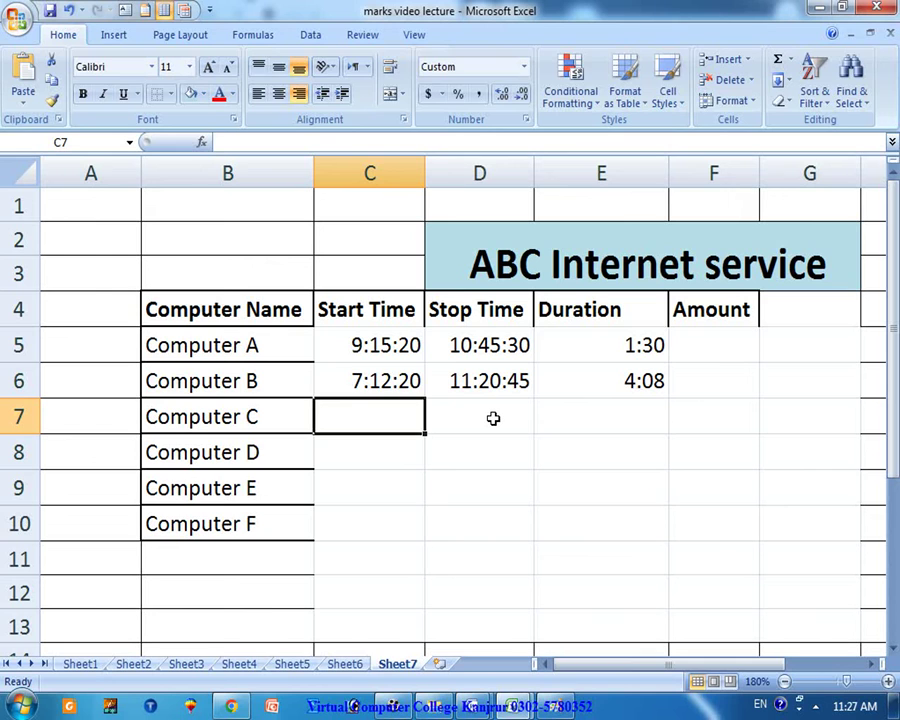
type("8:10:50")
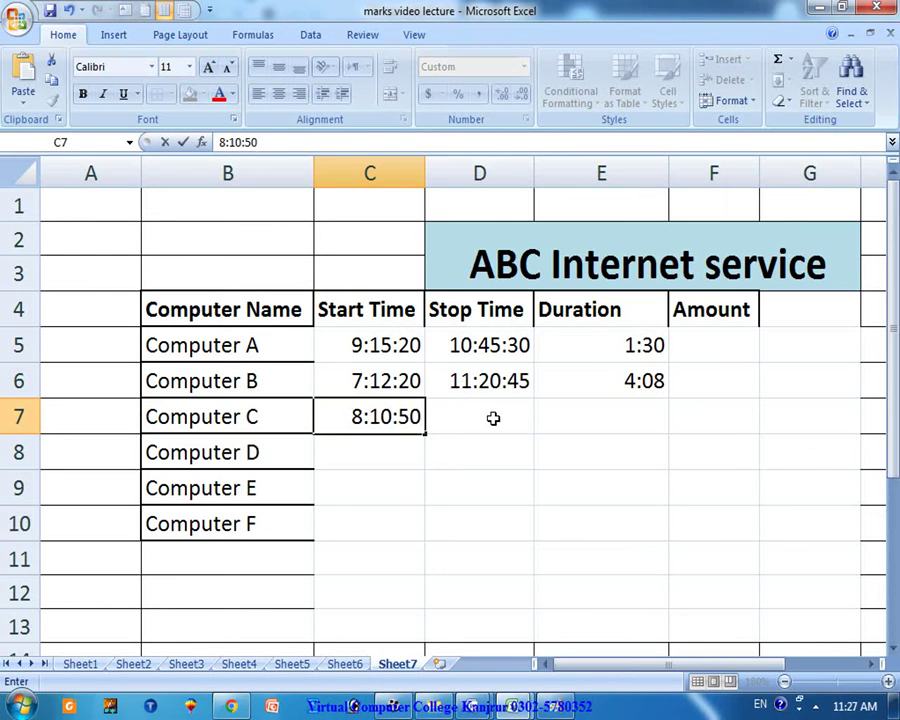
key("Return")
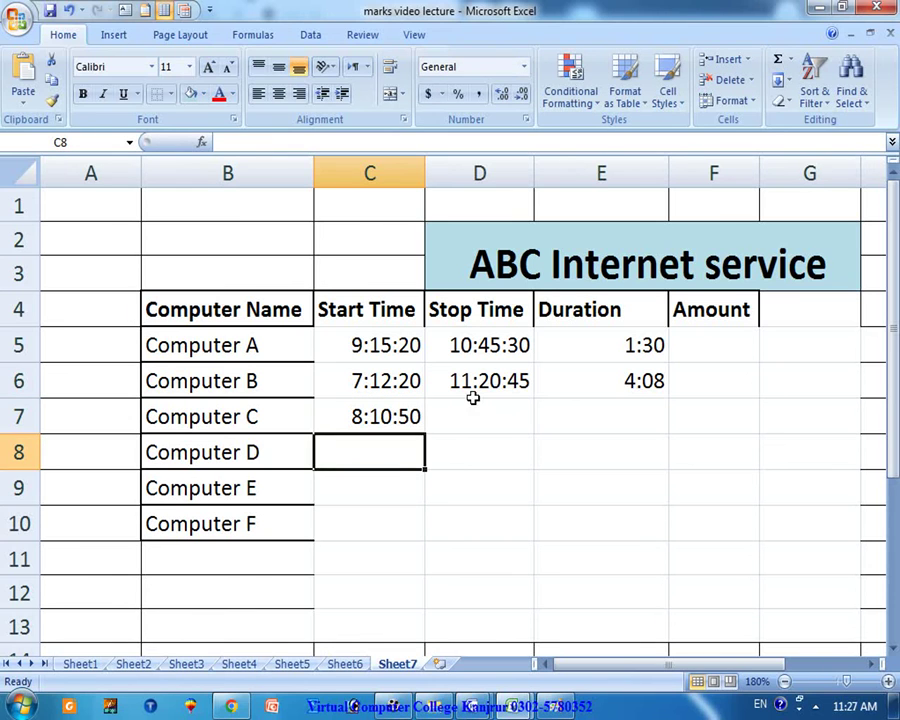
- Enter Computer C's stop time 8:20:10 in D7
left_click(481, 425)
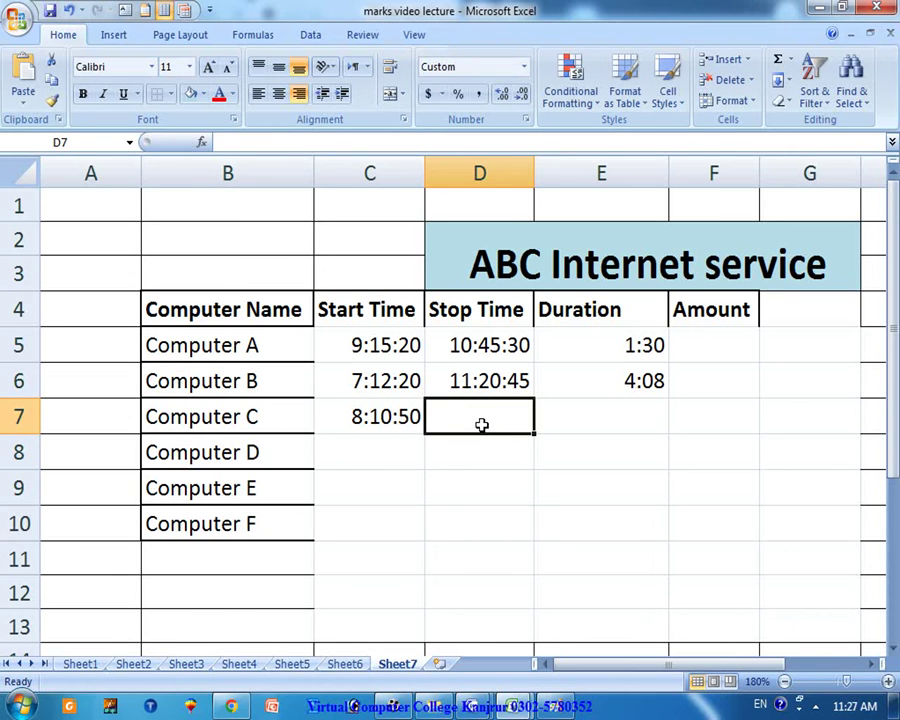
type("8:")
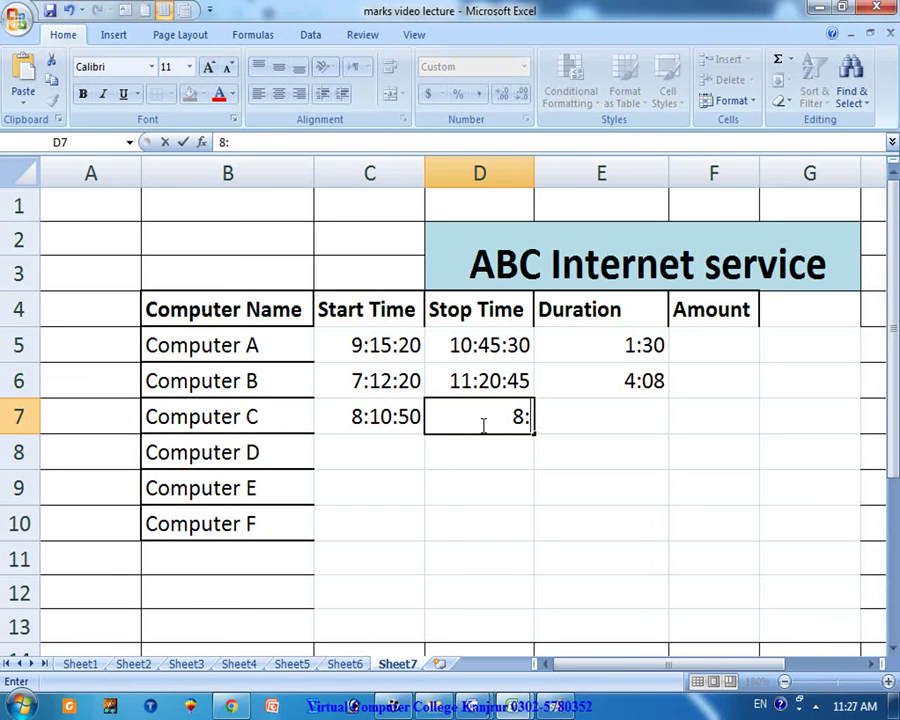
type("20")
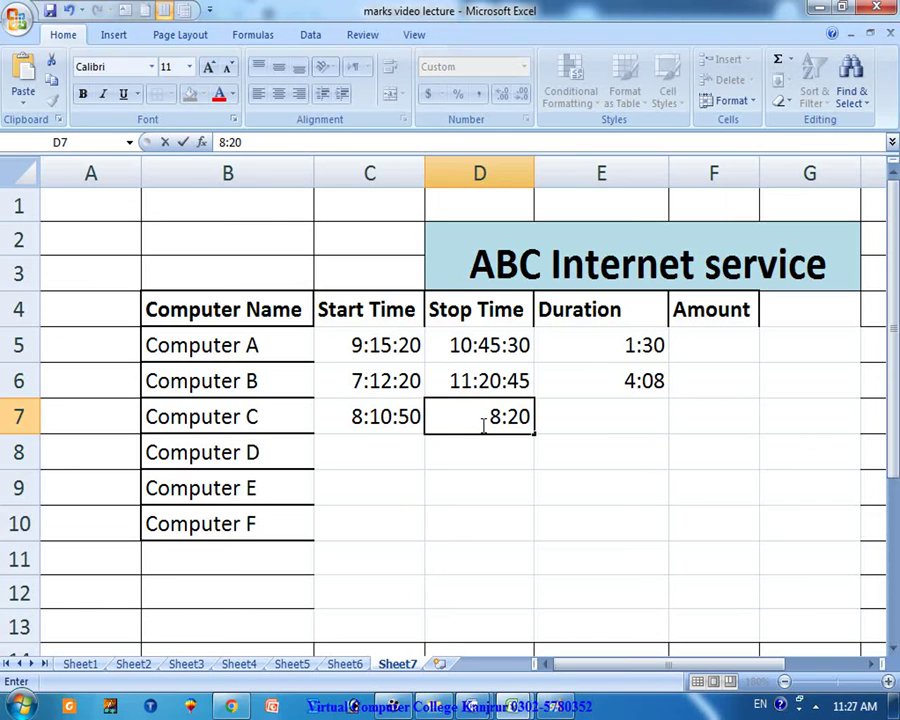
type(":")
type("10")
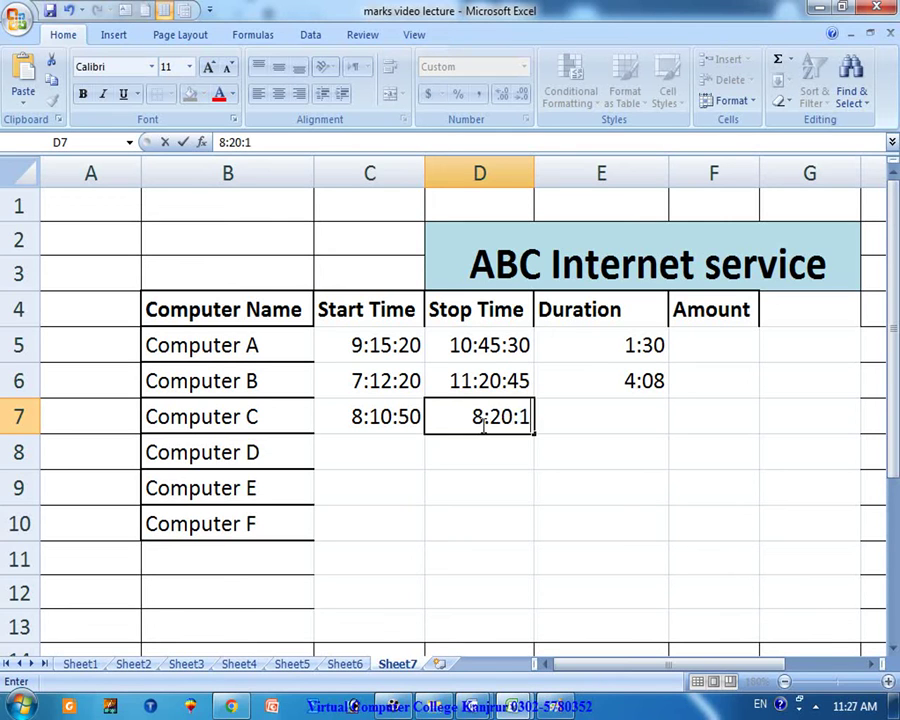
key("Return")
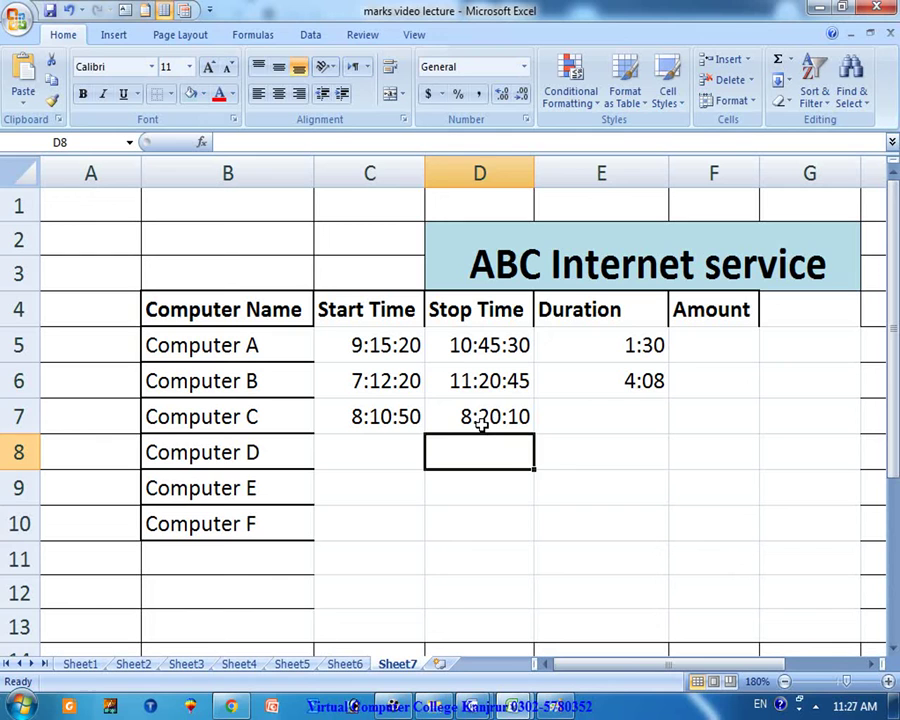
- Calculate Computer C's duration in E7 with the formula =D7-C7
left_click(603, 422)
type("=")
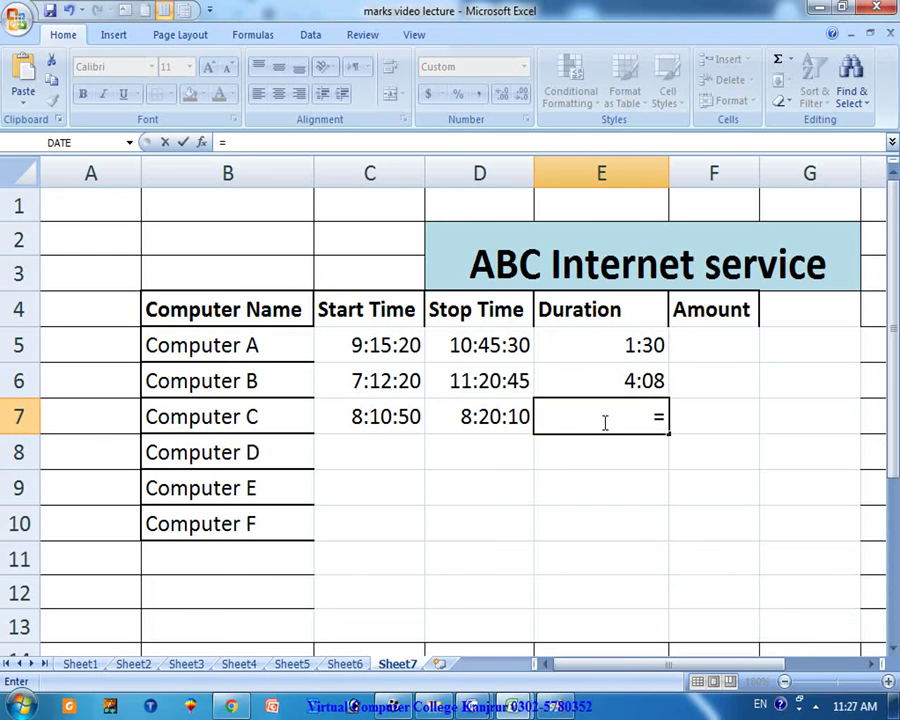
key("Left")
type("-")
key("Left")
key("Left")
key("Return")
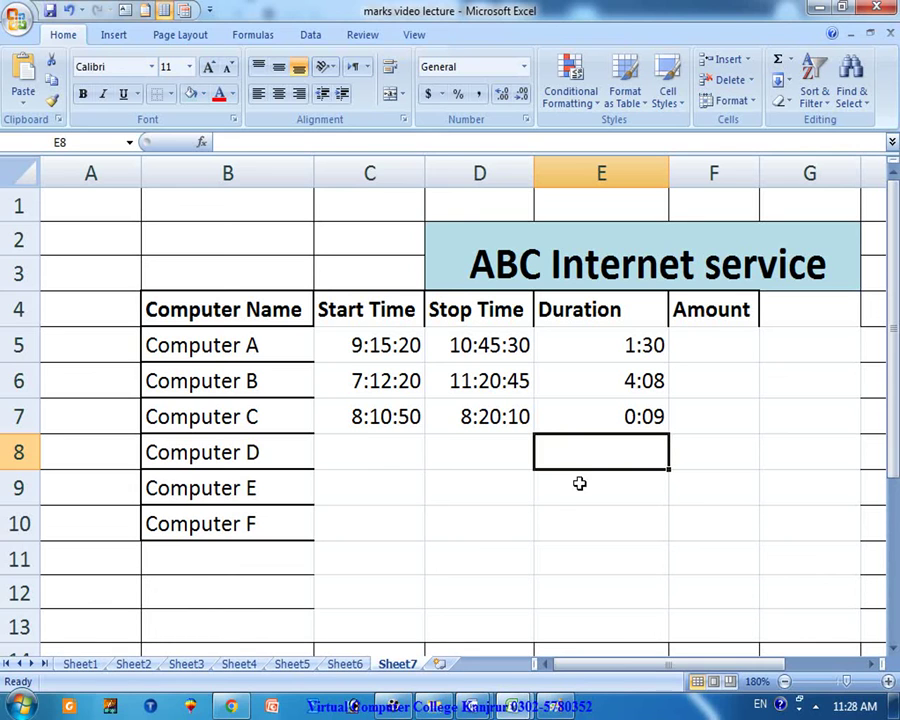
- Enter Computer D's start time 9:00:12 in C8 and stop time 9:45:36 in D8
left_click(356, 452)
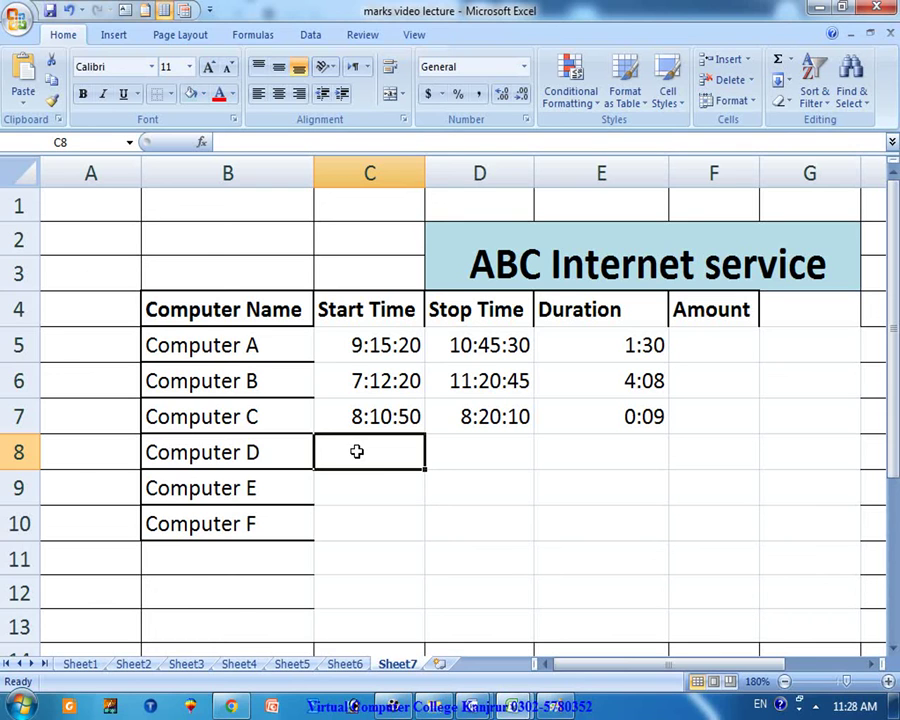
type("9:")
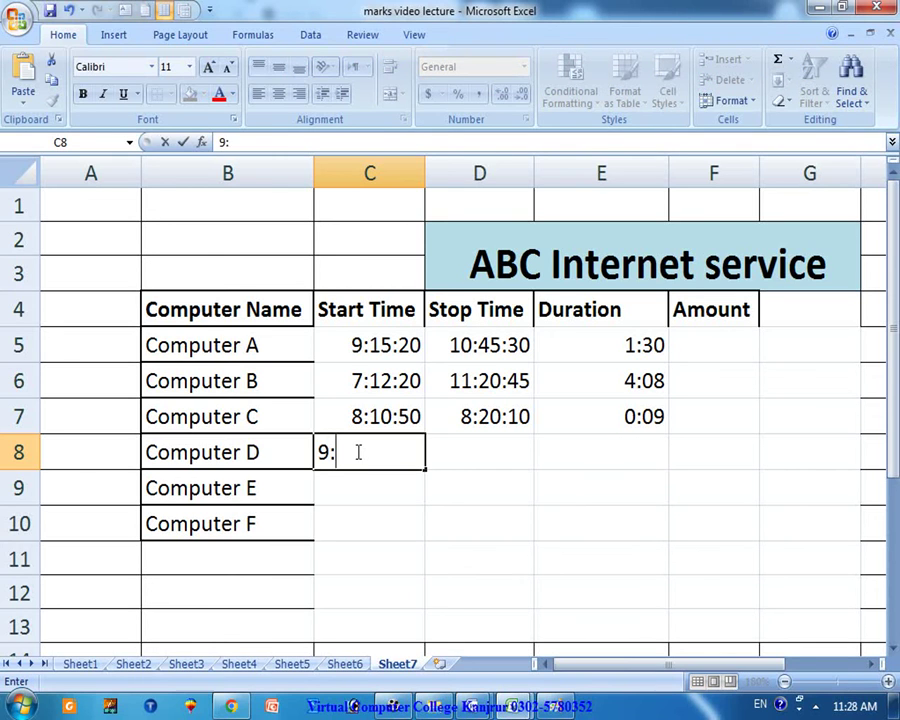
type("00:12")
key("Return")
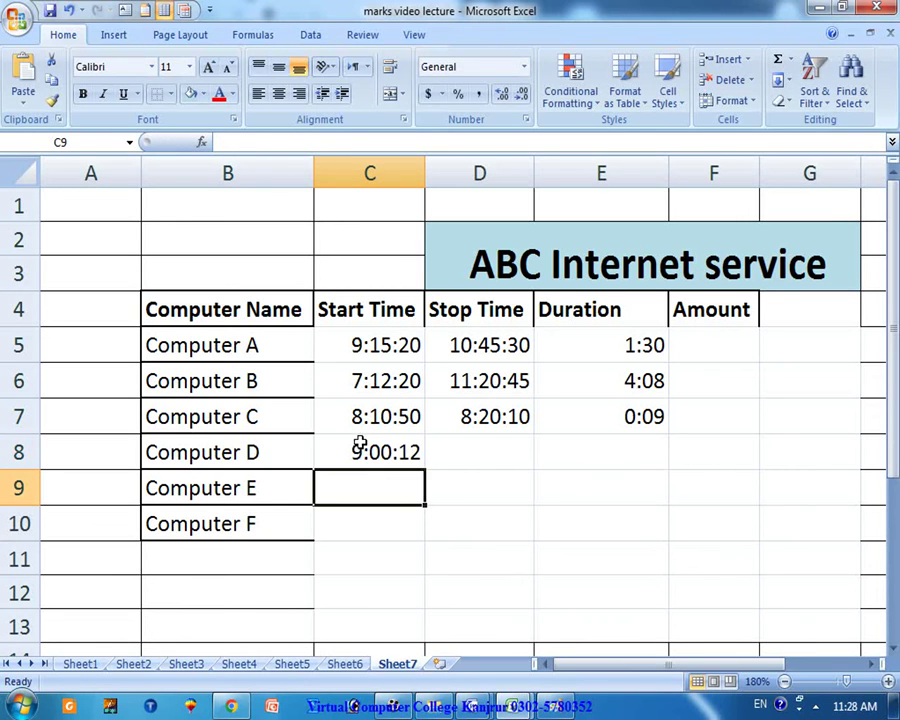
left_click(460, 451)
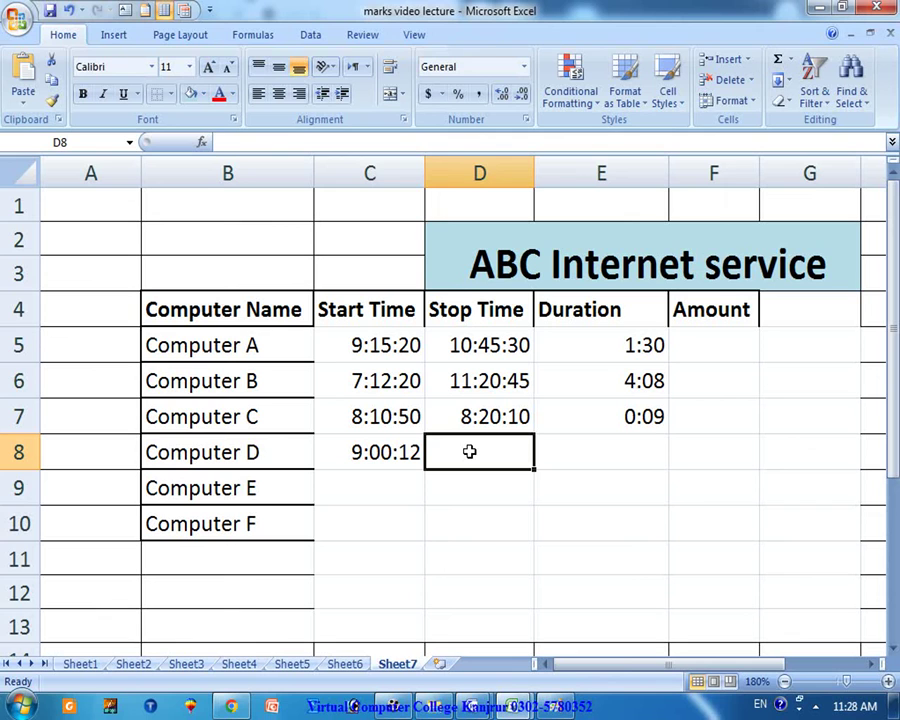
type("9")
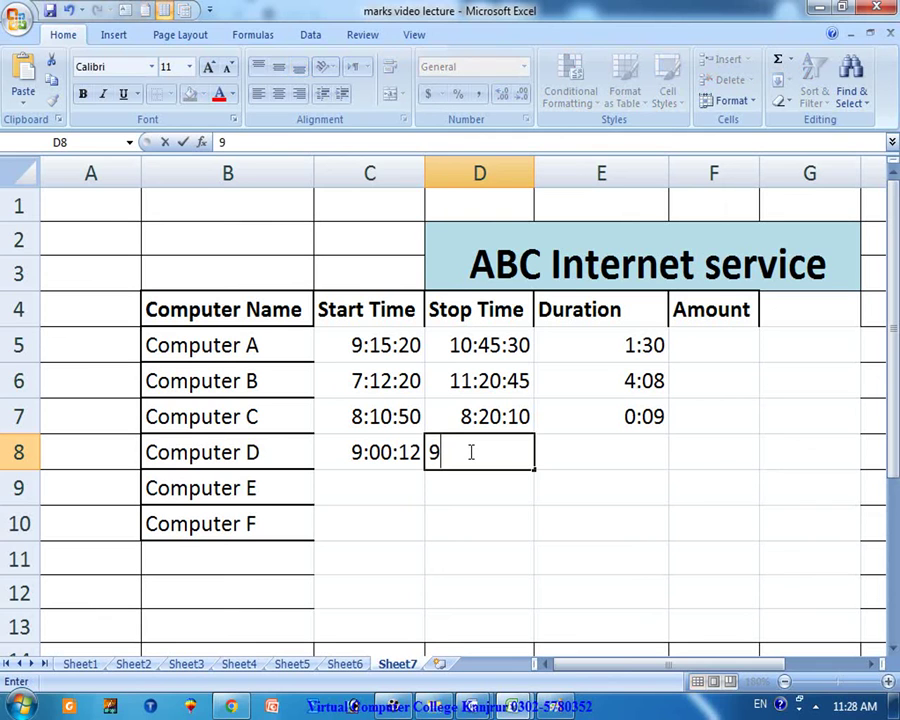
type(":45:7")
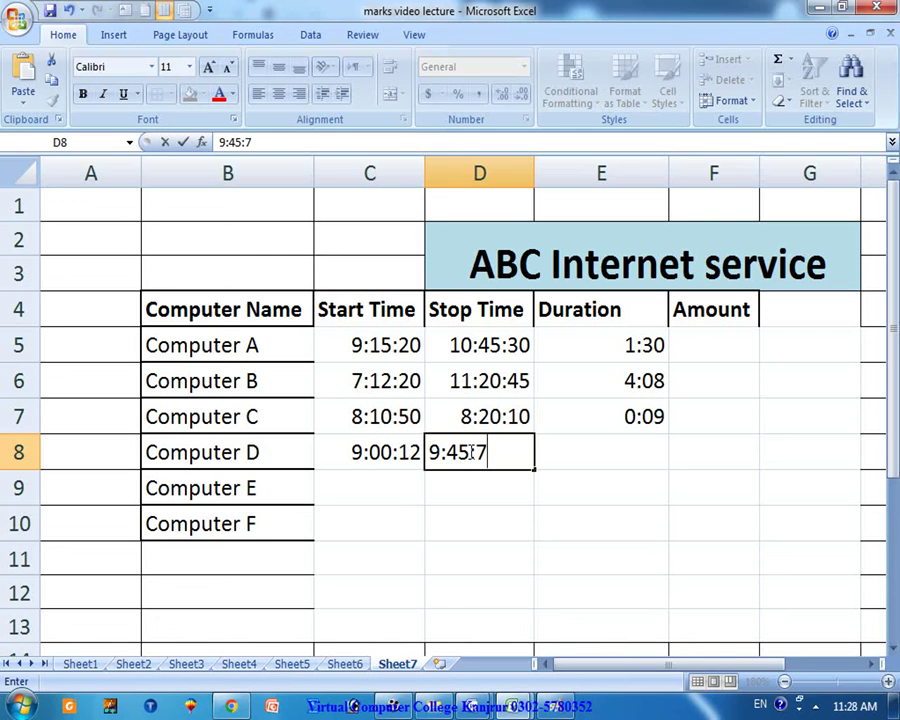
key("BackSpace")
type("36")
key("Return")
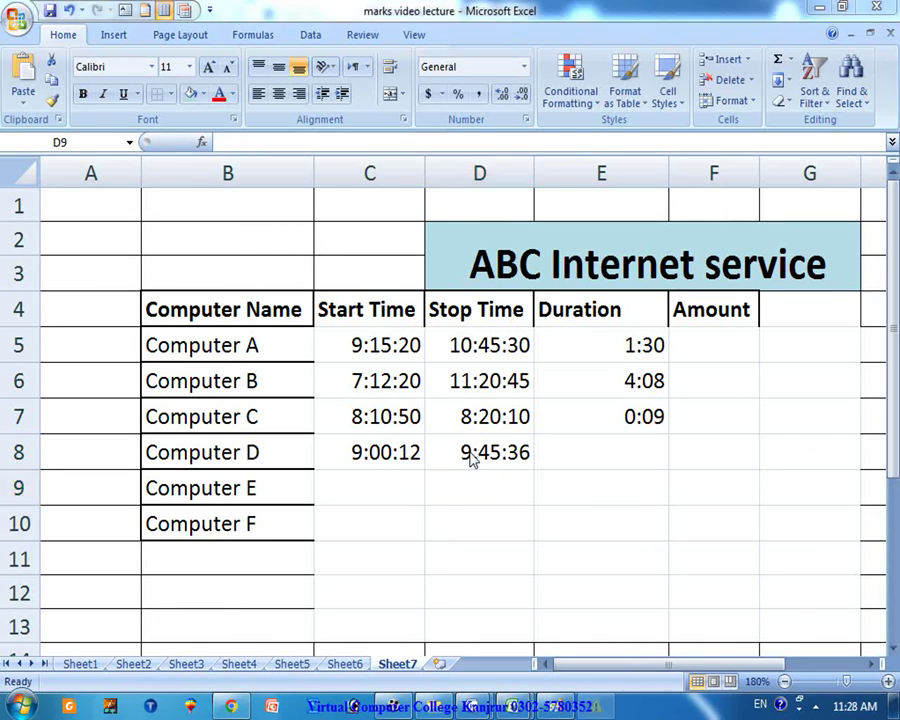
- Calculate Computer D's duration in E8 with the formula =D8-C8
left_click(660, 155)
left_click(628, 474)
left_click(626, 457)
type("=")
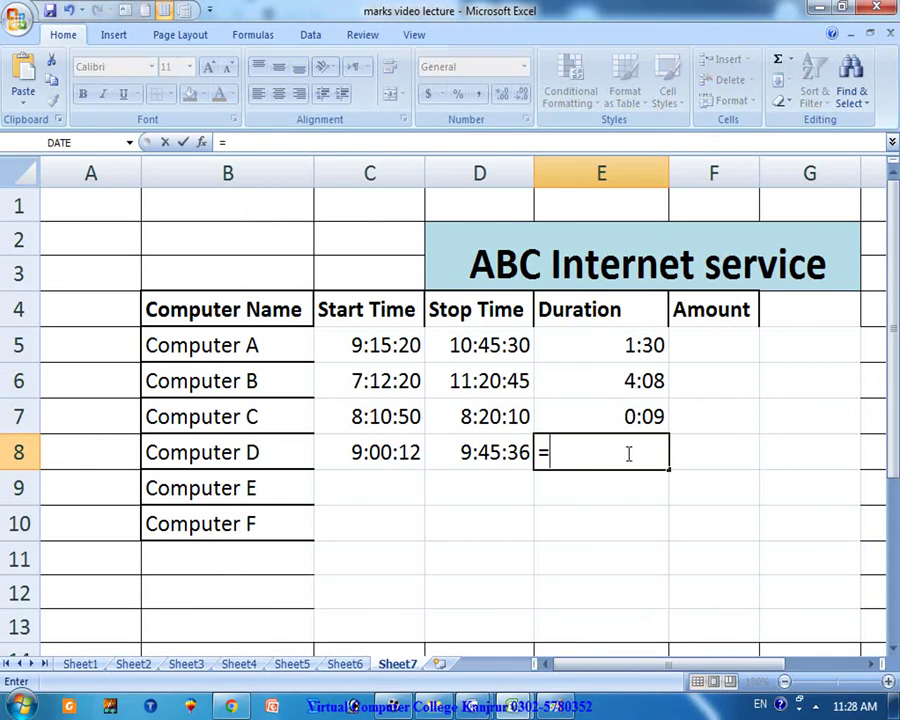
key("Left")
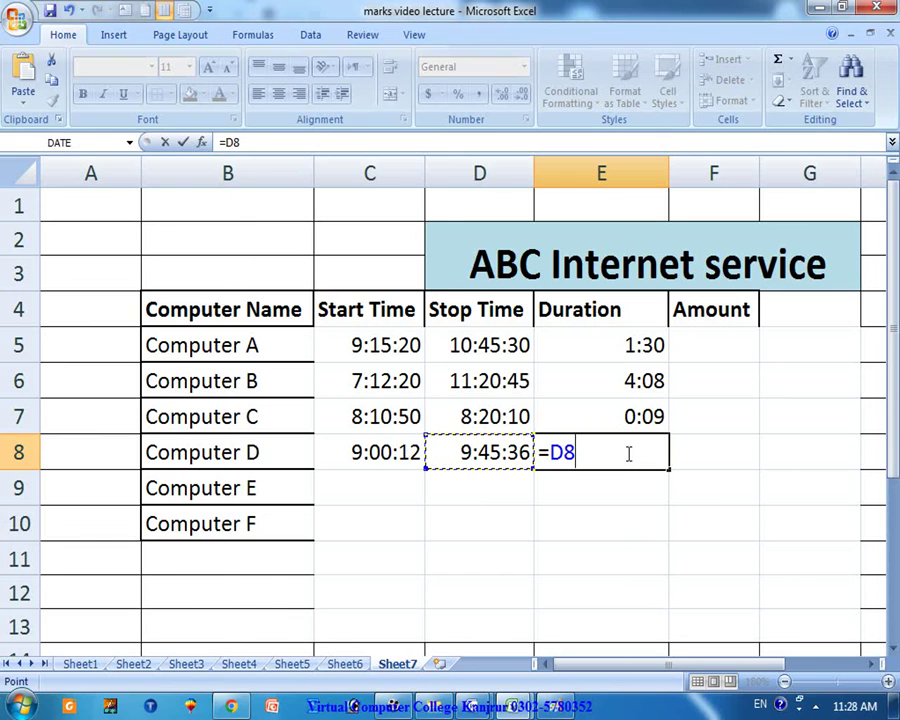
type("-")
key("Left")
key("Left")
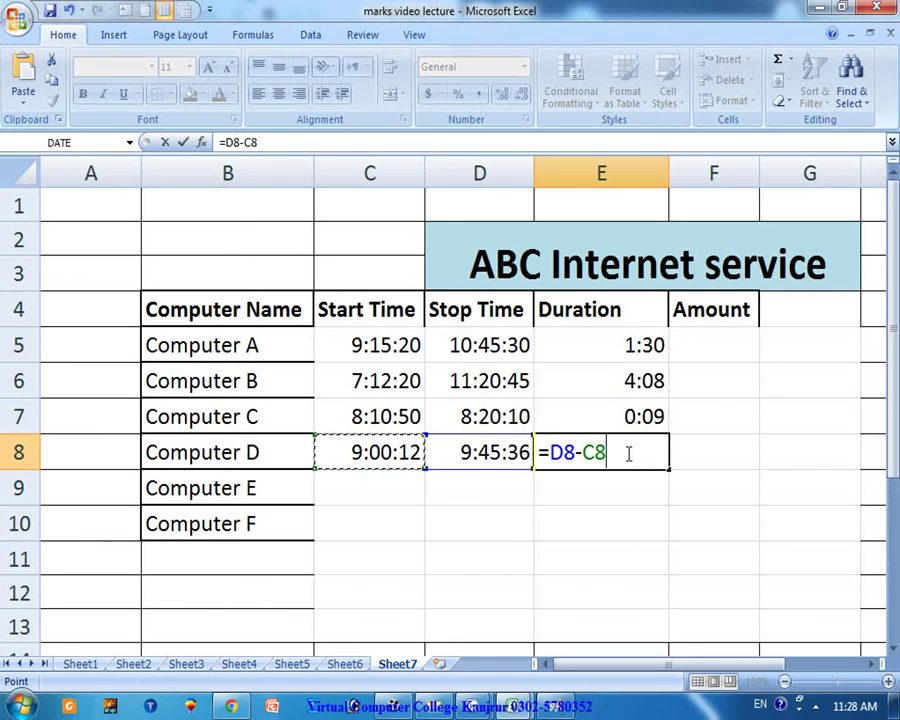
key("Return")
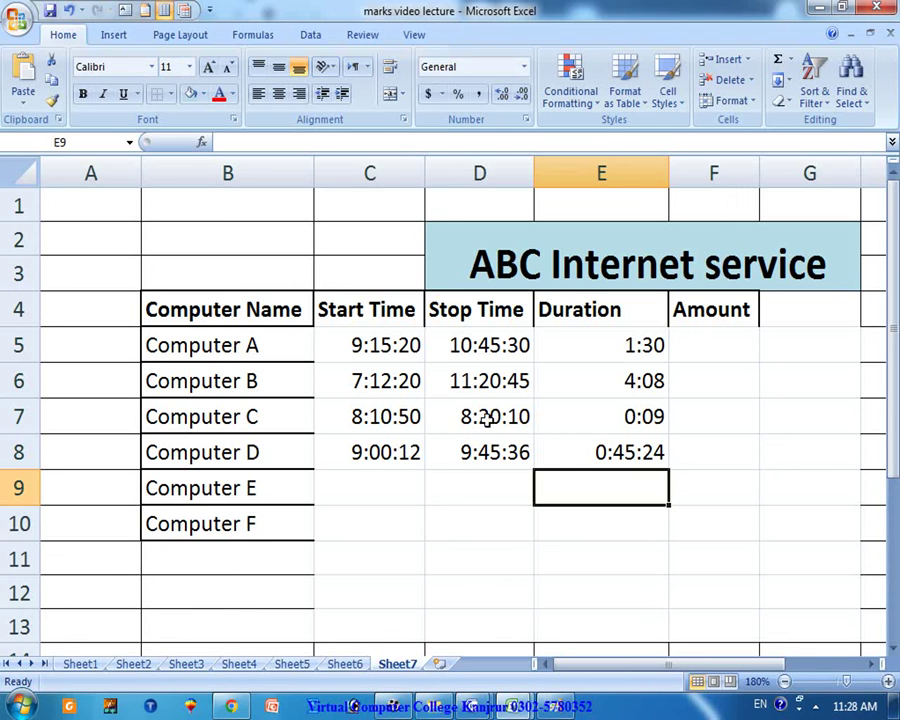
left_click(698, 358)
left_click_drag(698, 358, 692, 452)
left_click(690, 455)
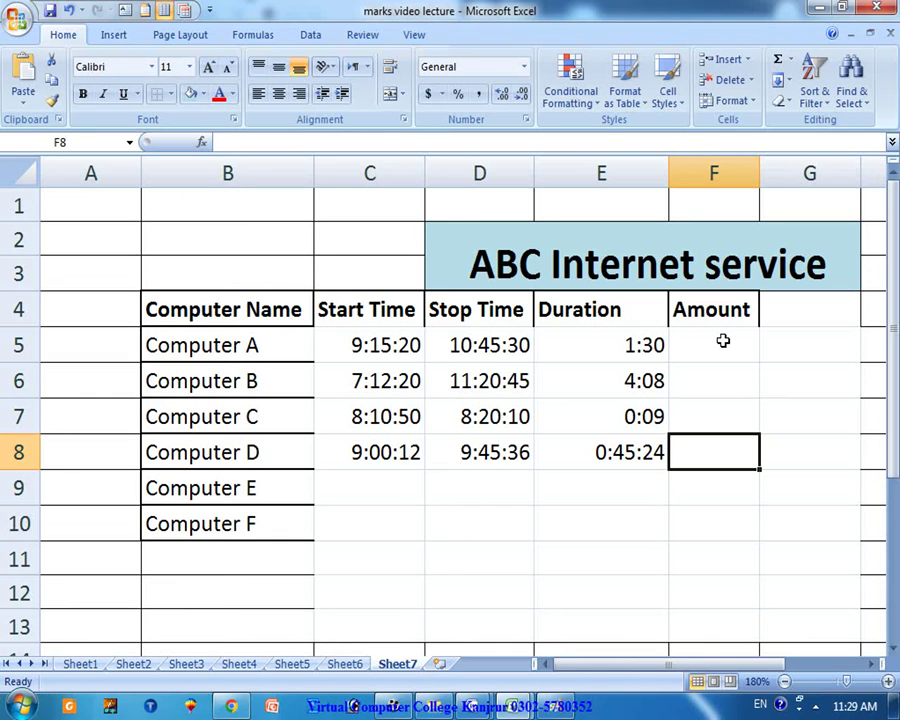
left_click(722, 341)
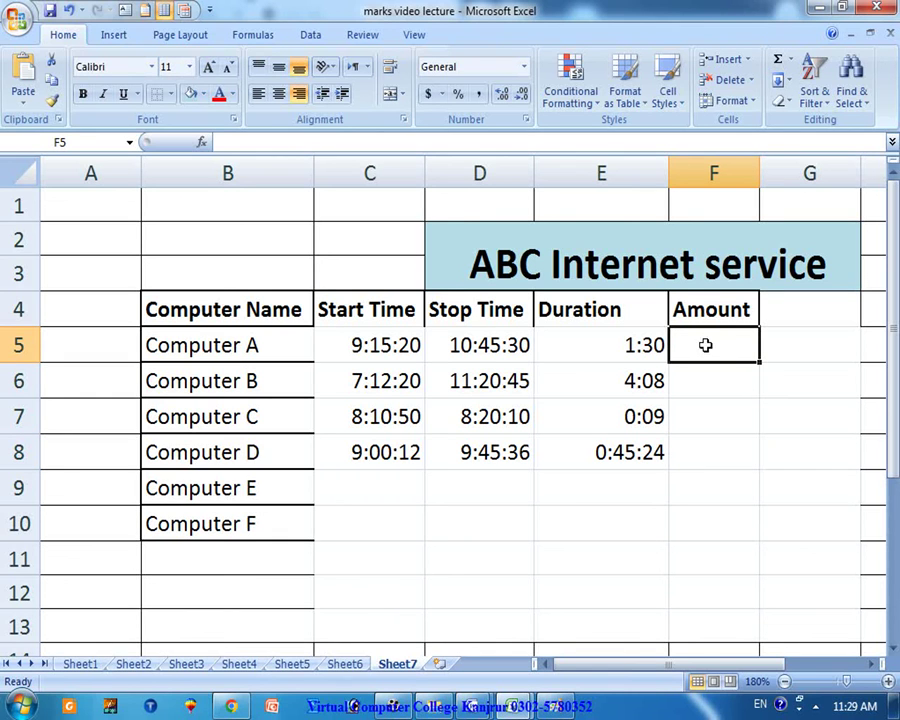
- Enter the heading "Rate list" in C14, below the computer table
scroll(248, 381, "down", 2)
left_click(371, 457)
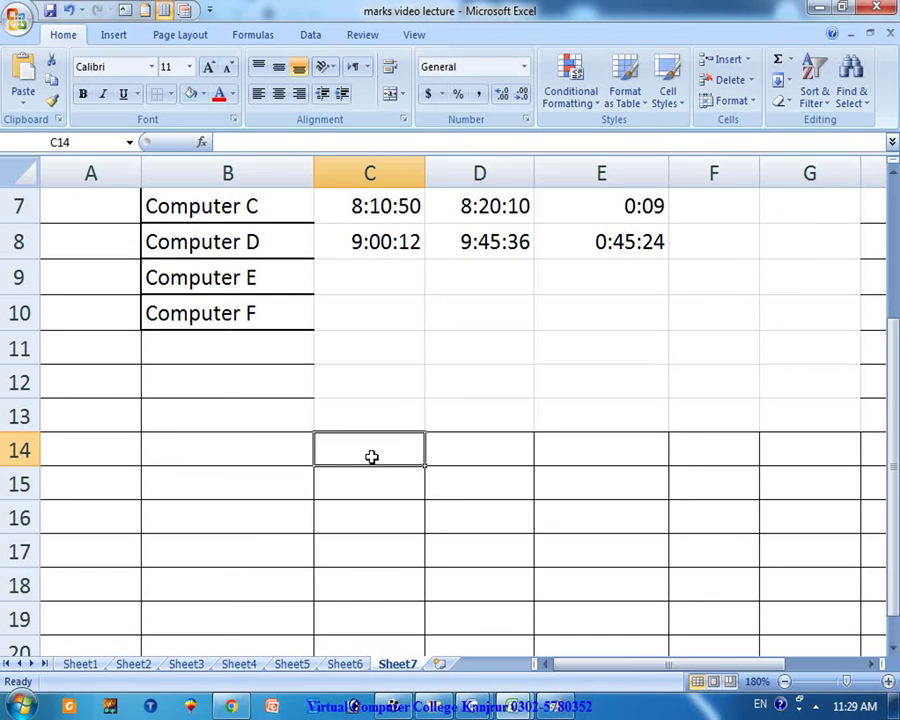
type("Ra")
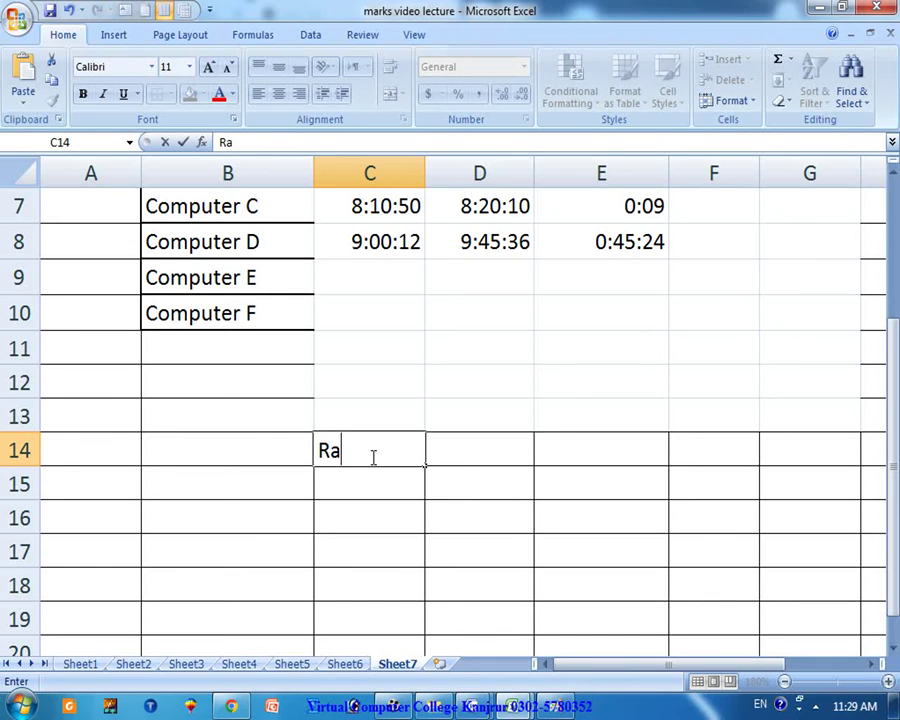
type("te list")
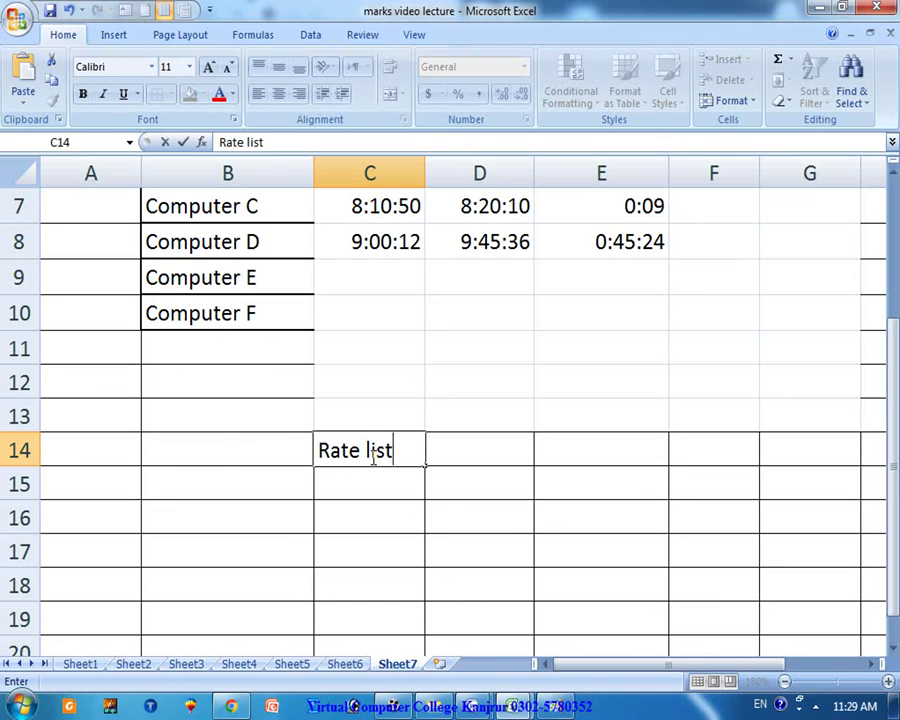
key("Return")
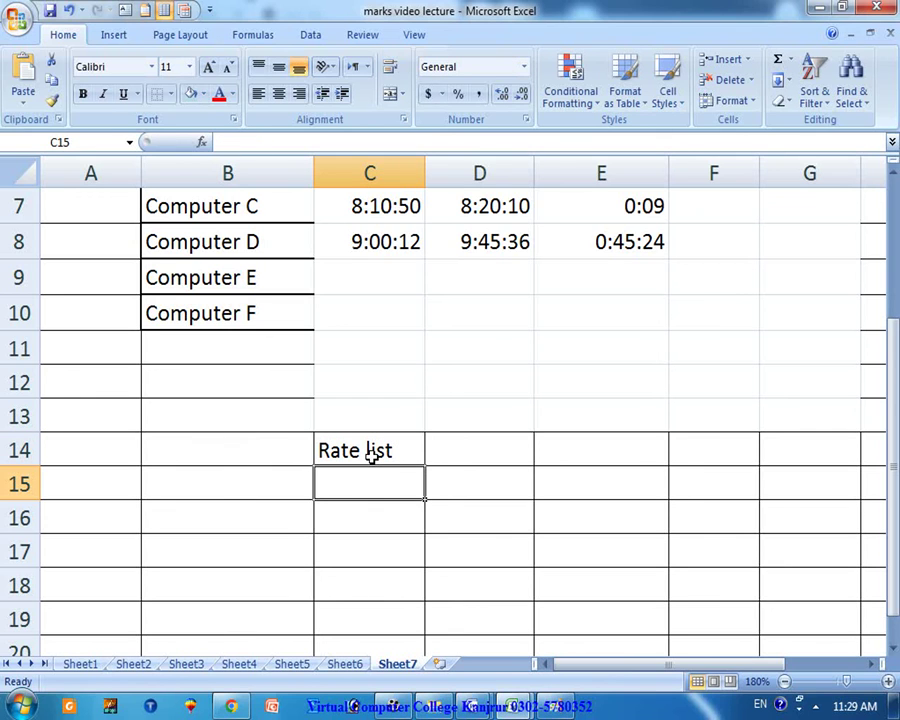
- Enter the heading "Time" in B14 beside the rate list heading and "5 min" as its first entry in B15
key("Left")
key("Up")
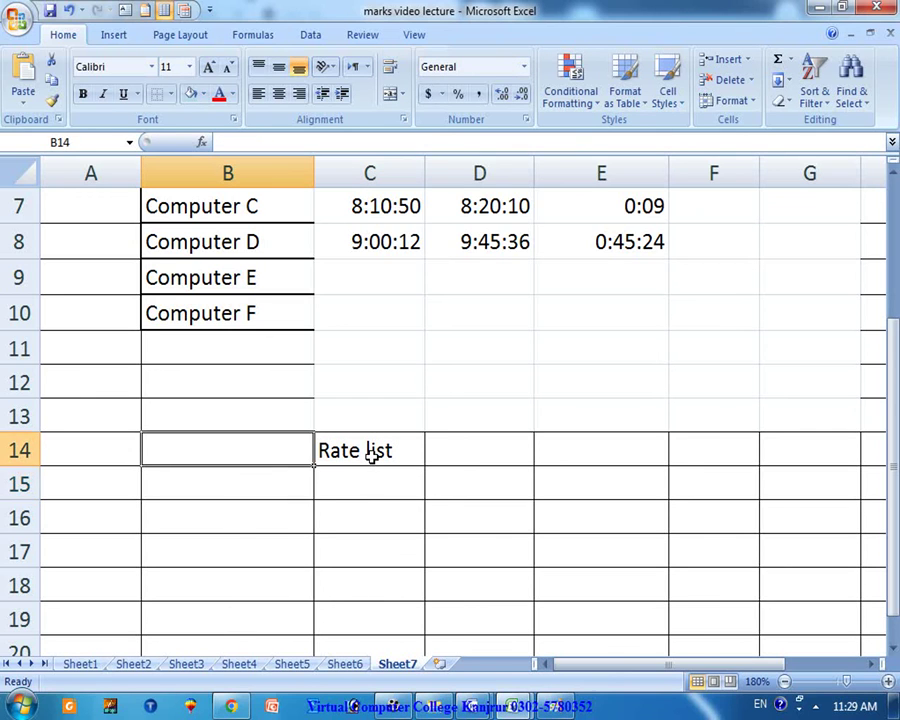
key("Down")
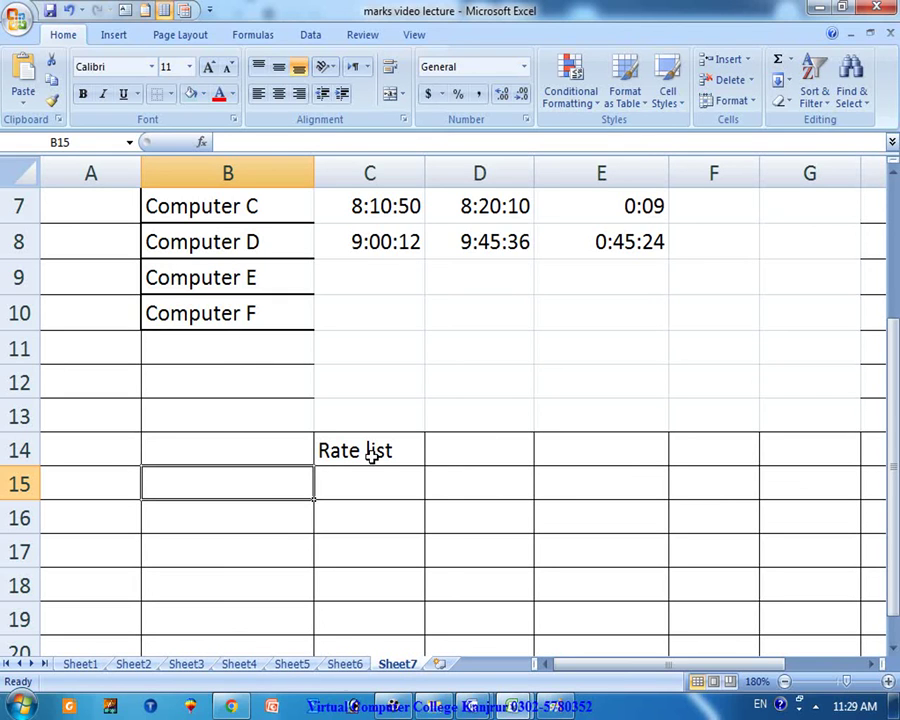
key("Up")
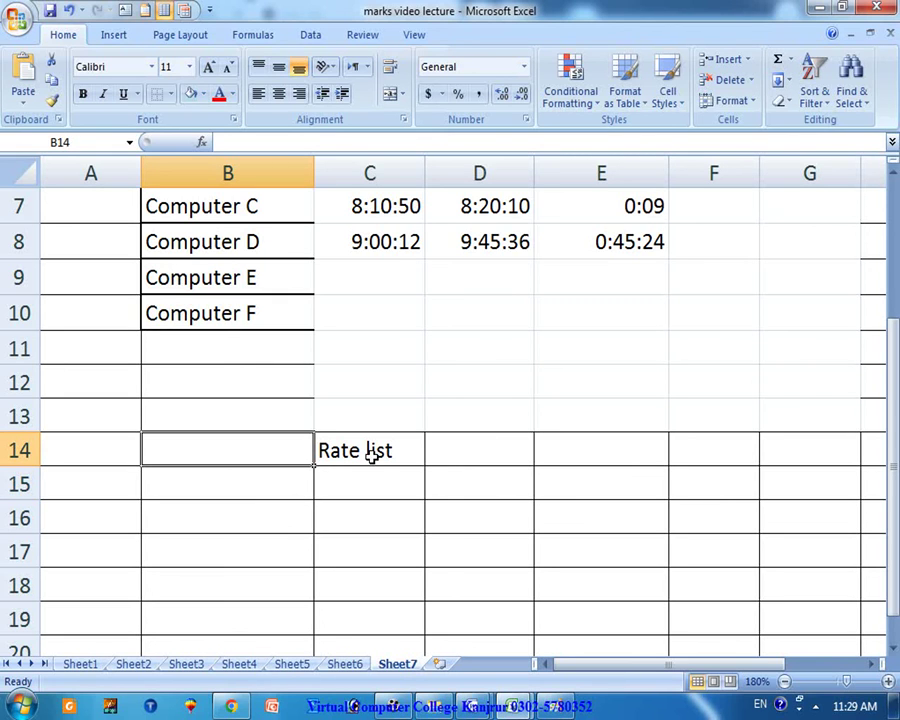
type("Time")
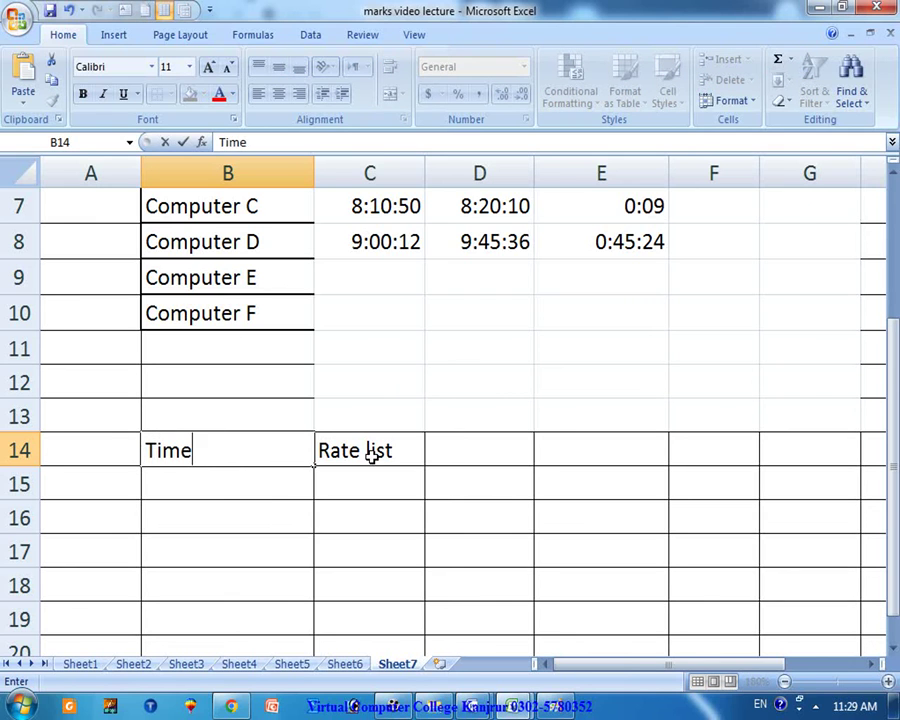
key("Return")
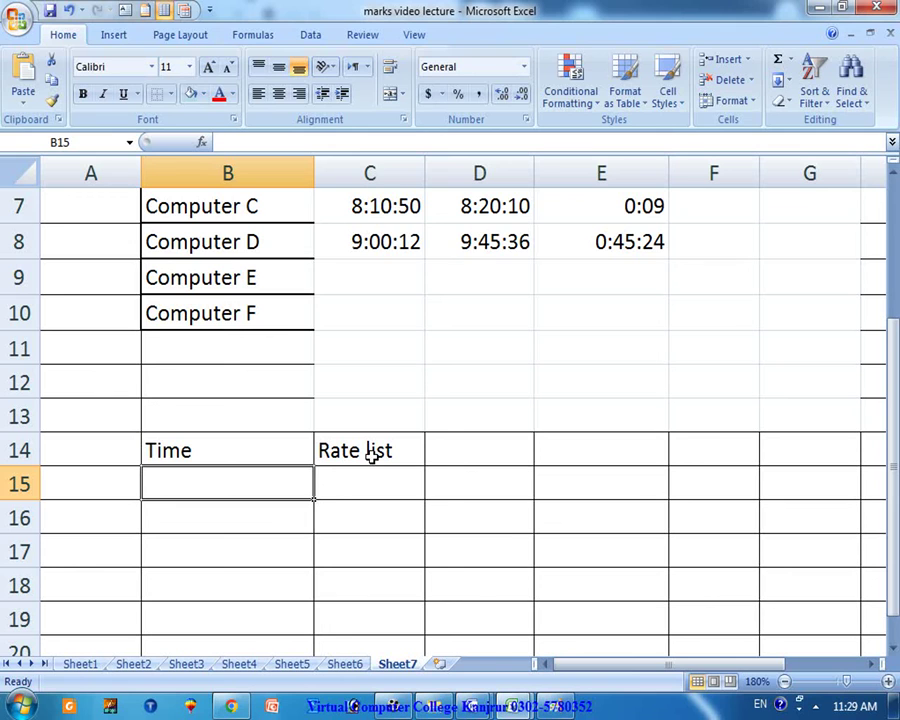
type("5 min")
key("Return")
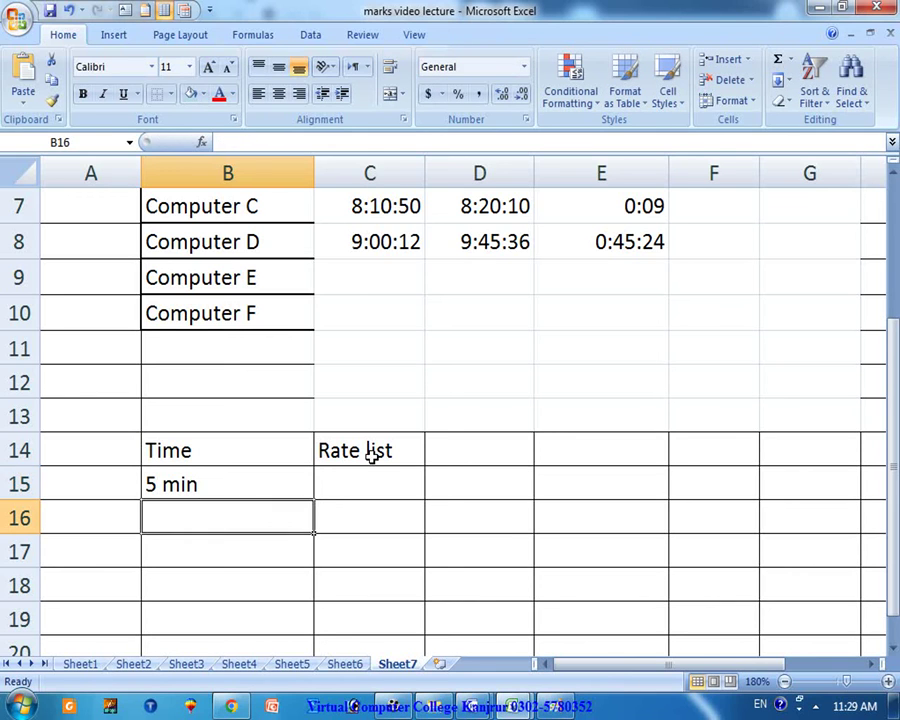
- Enter the rate 20 in C15 for the 5-minute entry of the rate list
key("Right")
key("Up")
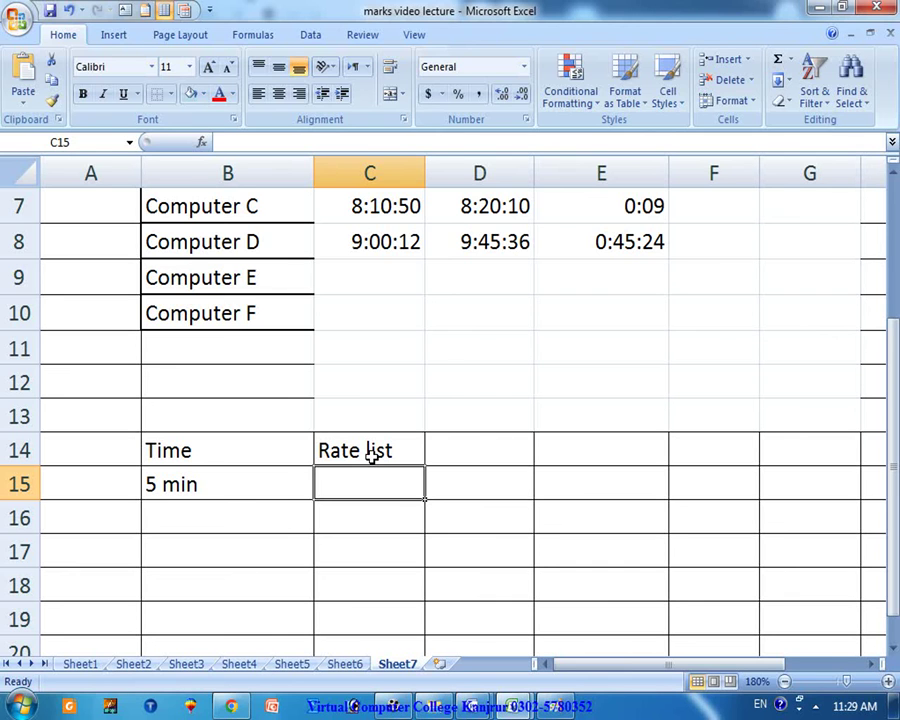
type("20")
key("Return")
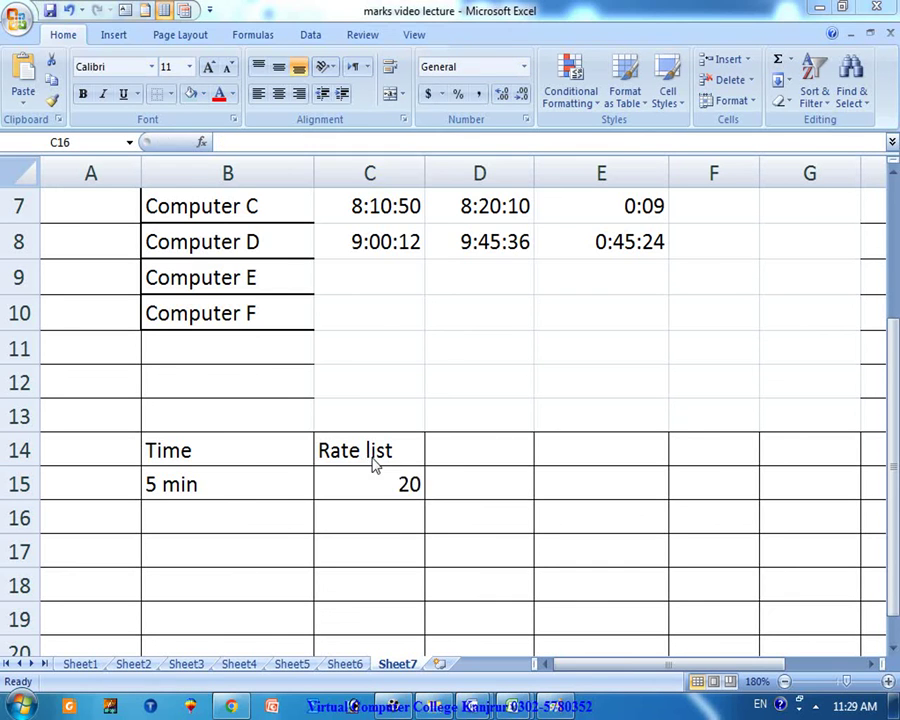
left_click(656, 155)
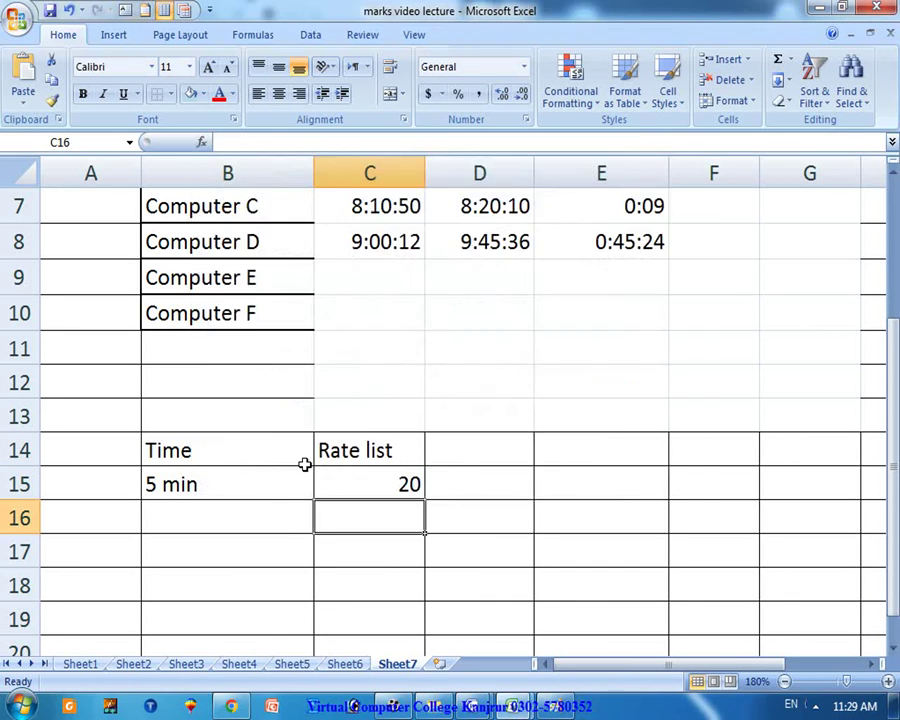
- Continue the Time column with the entries 10, 15, 20 and 30 in B16 to B19
double_click(264, 516)
type("10")
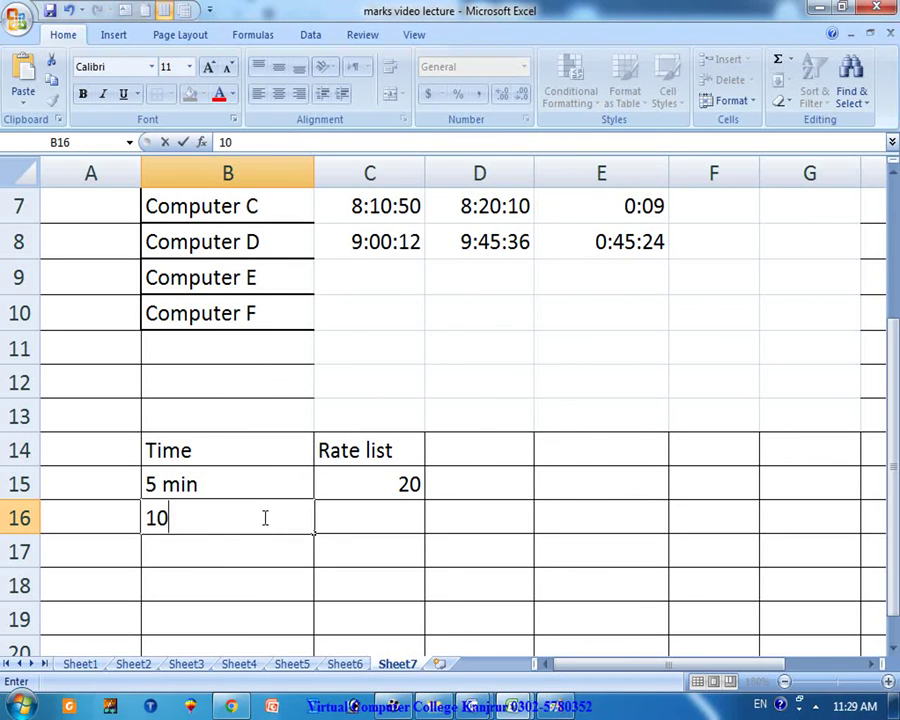
key("Return")
type("15")
key("Return")
type("20")
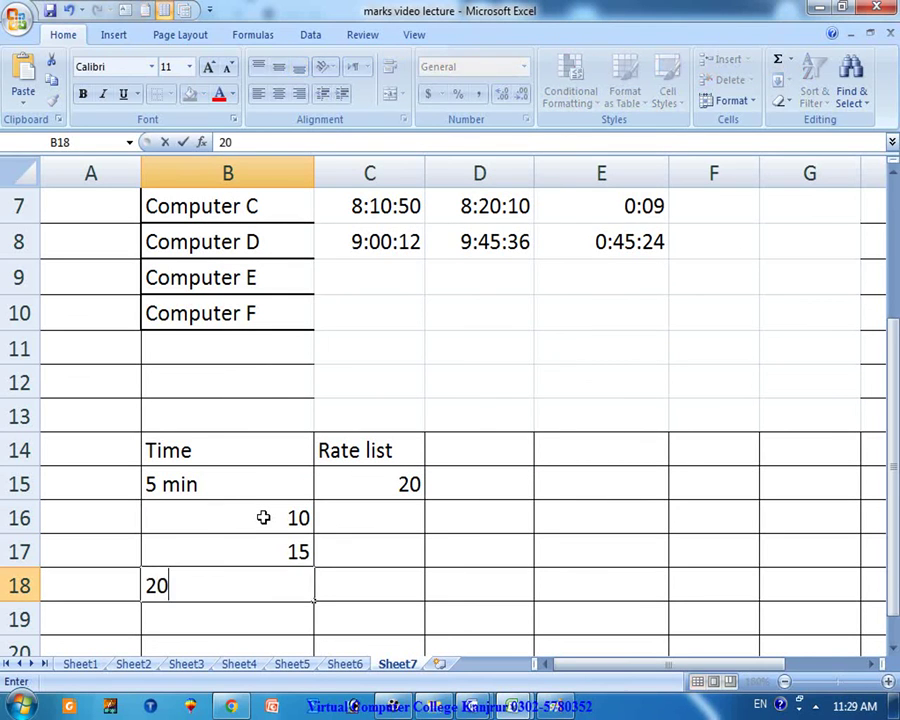
key("Return")
type("0")
key("Return")
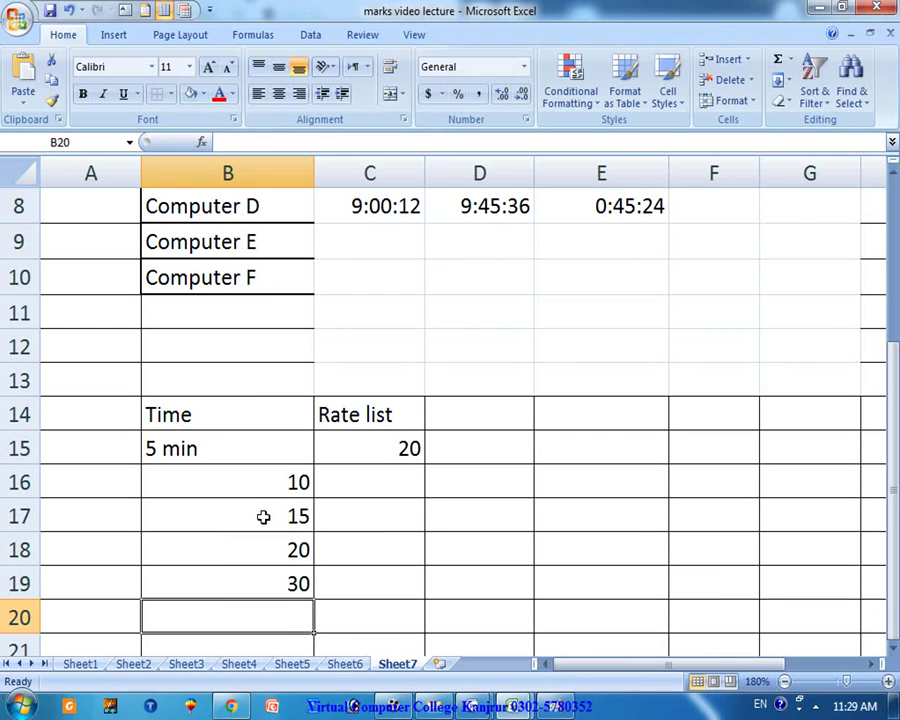
- Complete the Time column with the entries 40, 50, 60 and "2 hour" in B20 to B23
type("40")
key("Return")
type("50")
key("Return")
type("60")
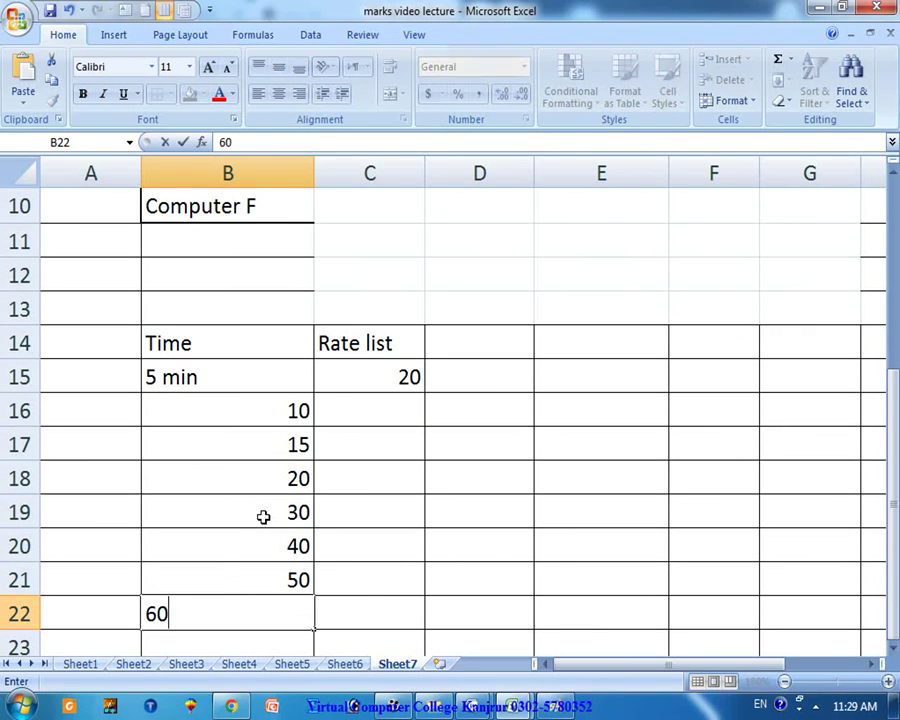
key("Return")
type("2")
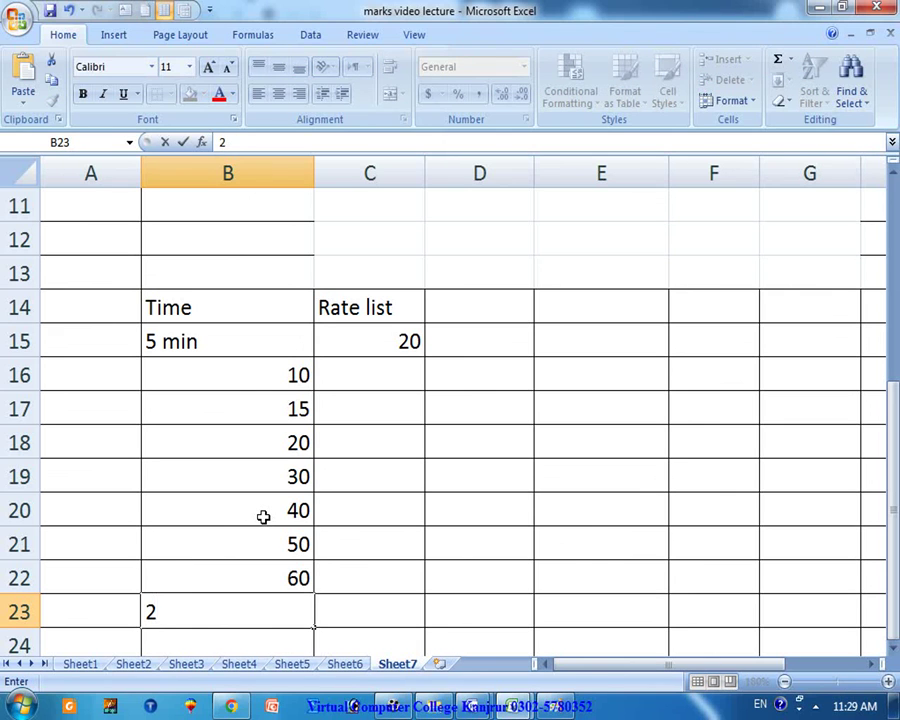
type(" hour")
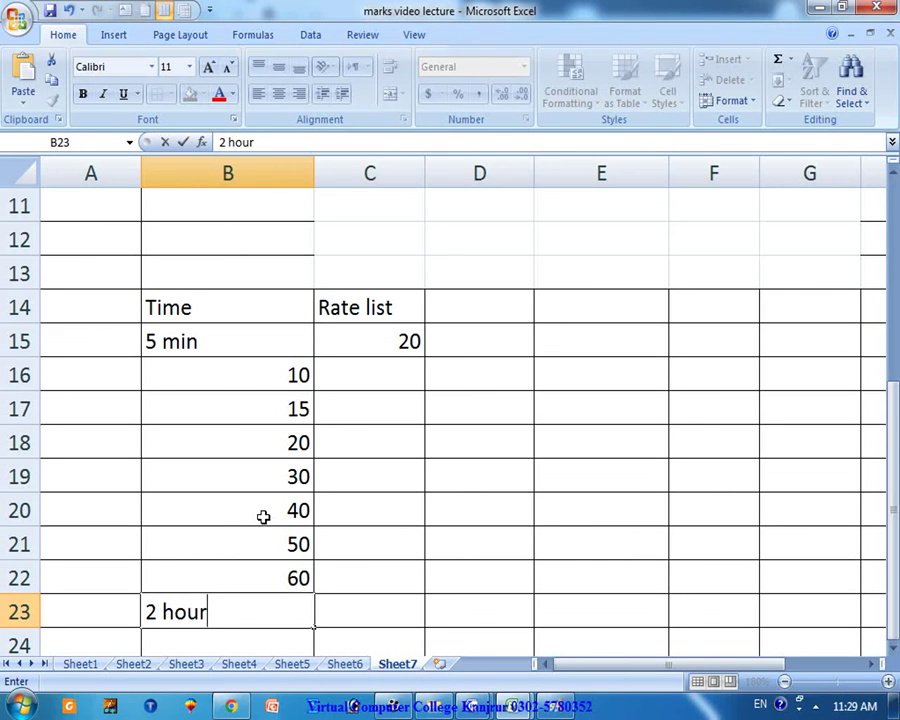
key("Return")
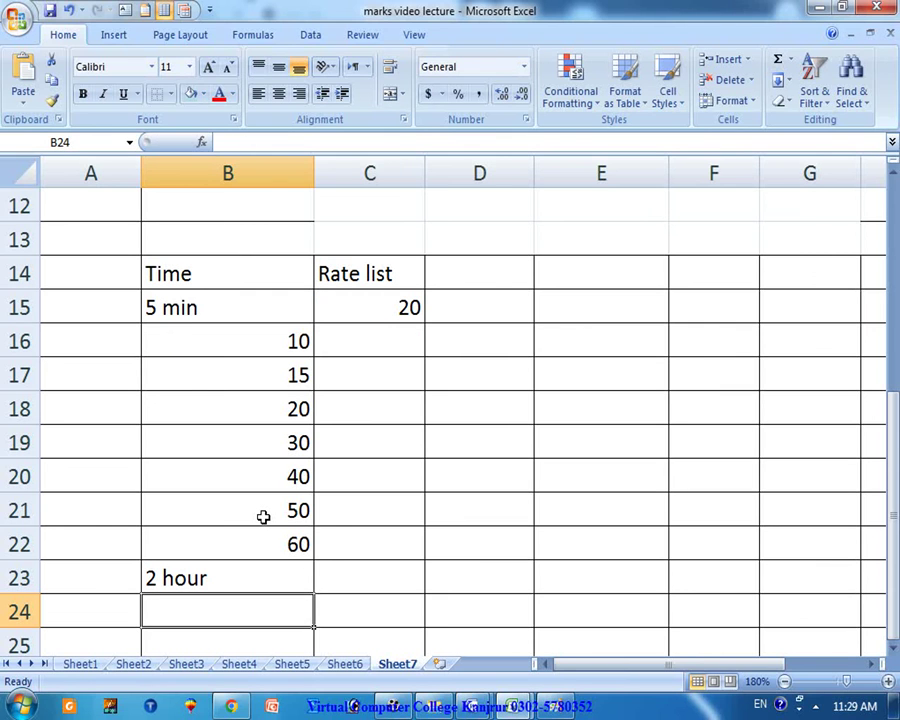
- Enter the rates 30, 40 and 50 in C16 to C18 for the 10, 15 and 20 minute entries
left_click(380, 346)
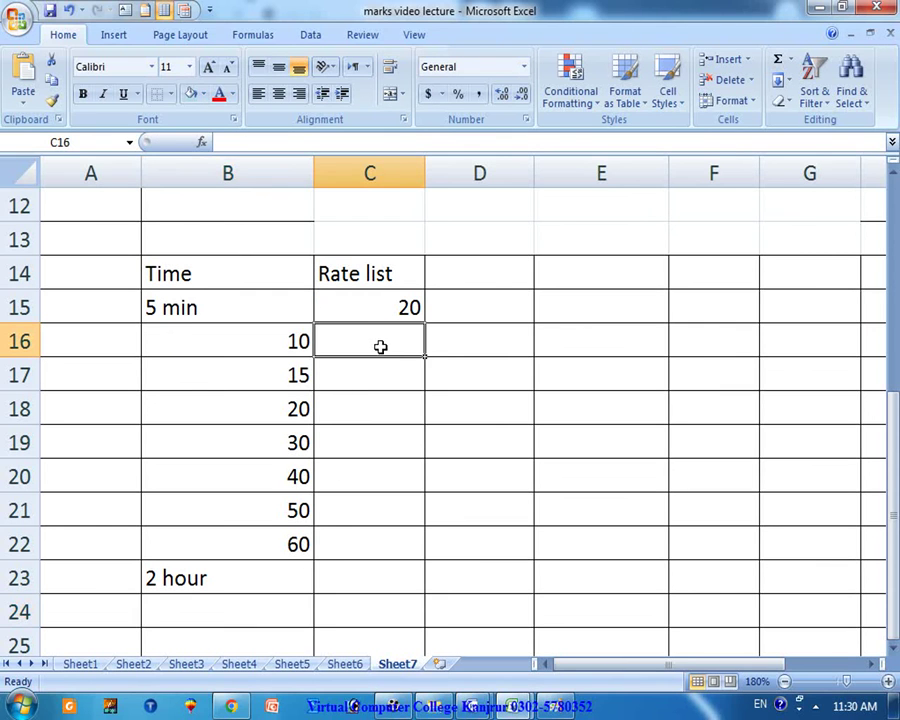
left_click(243, 320)
left_click(402, 314)
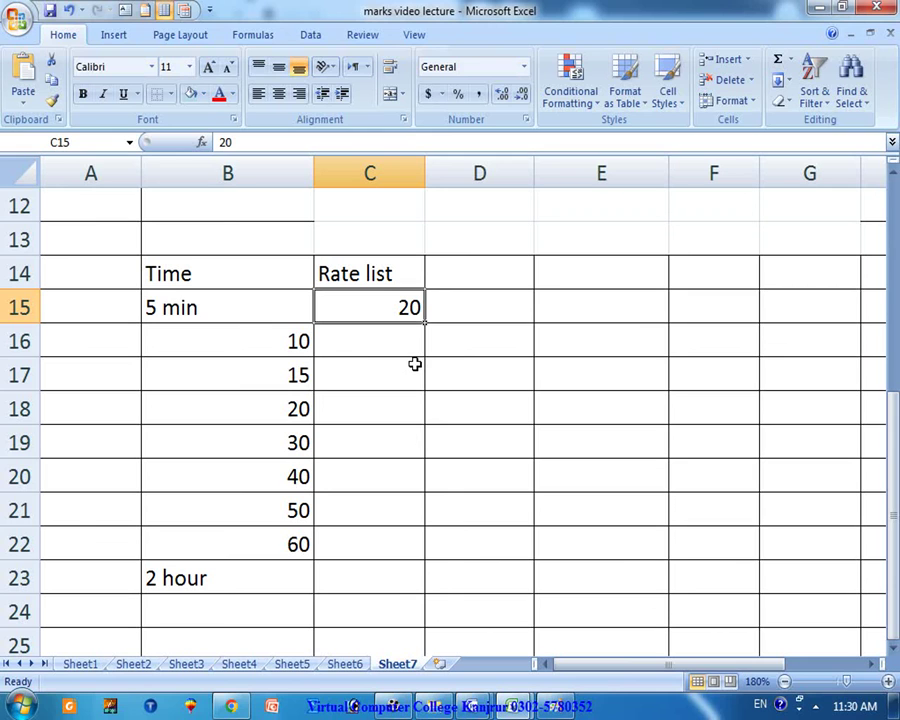
left_click(394, 338)
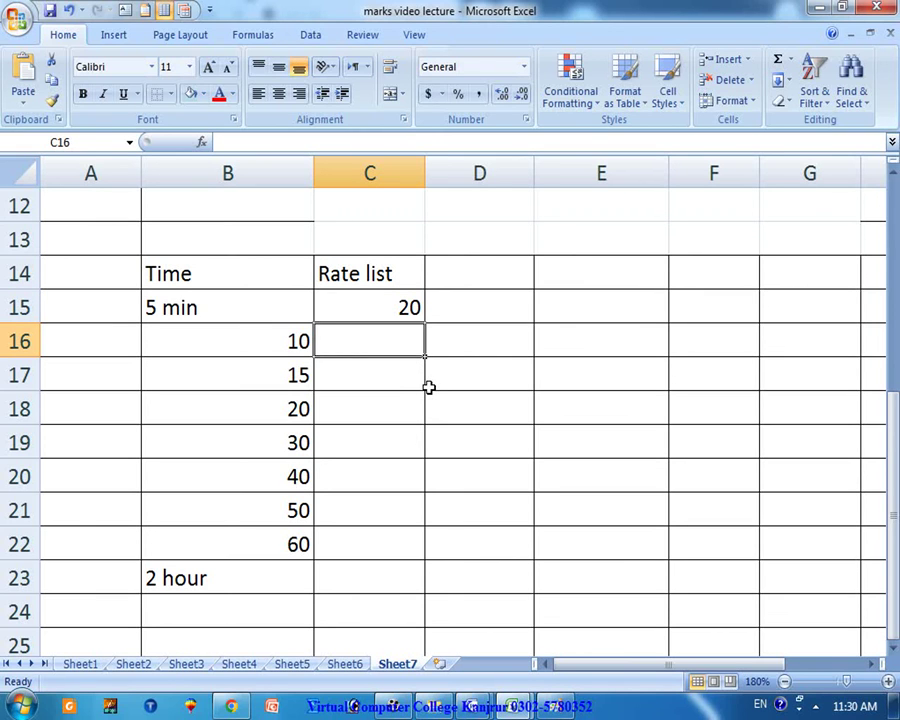
type("4")
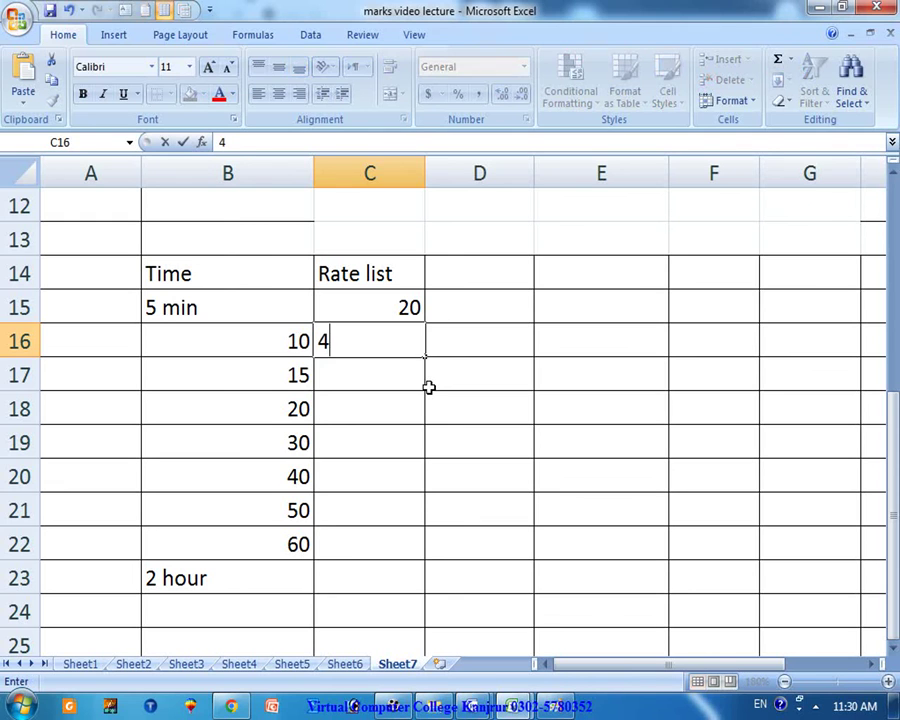
key("BackSpace")
type("30")
key("Return")
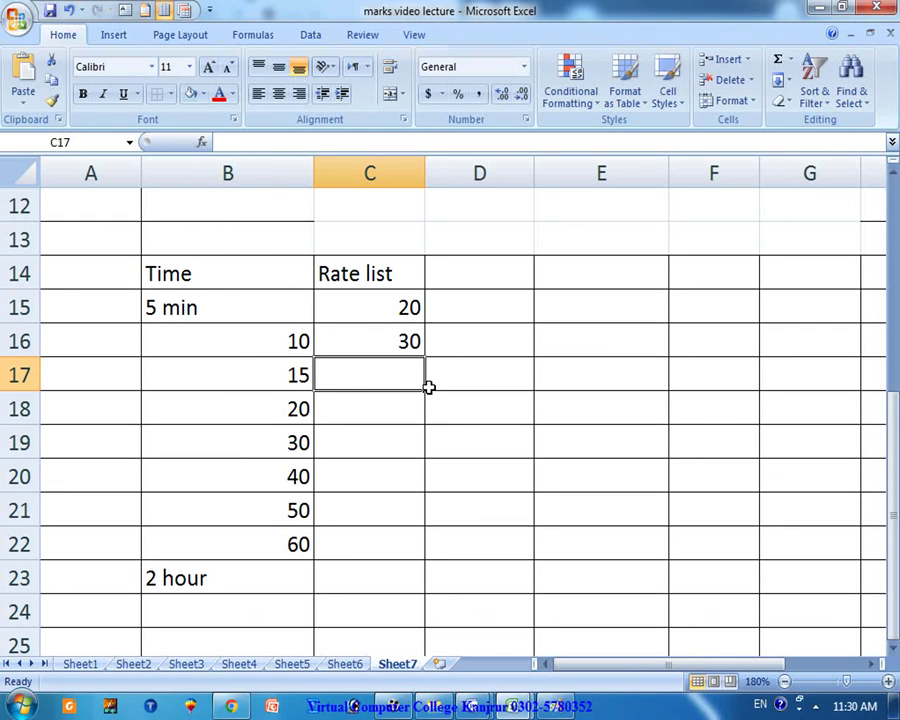
type("40")
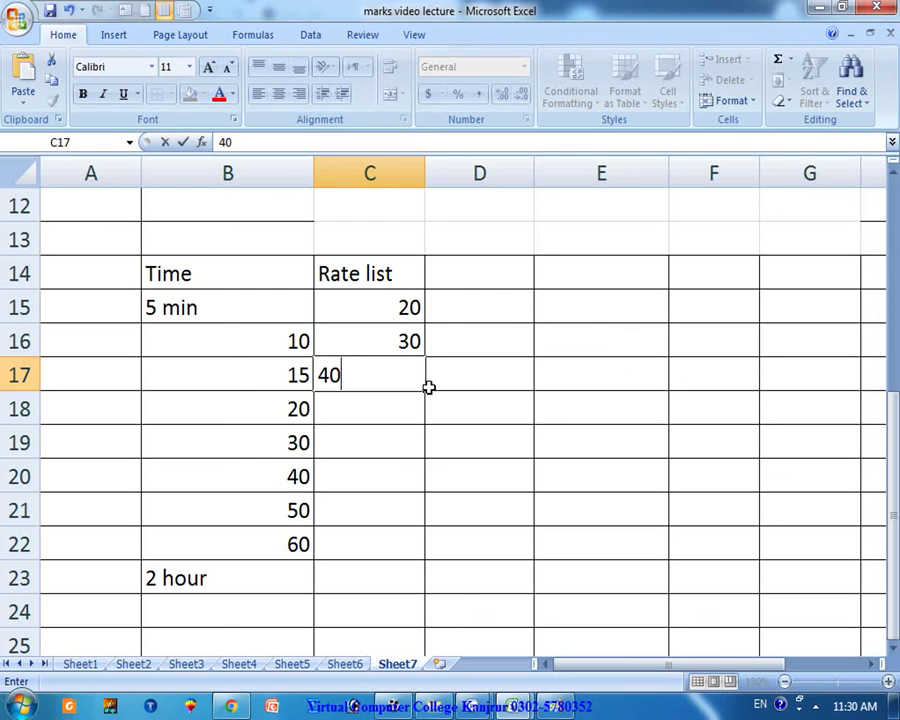
key("Return")
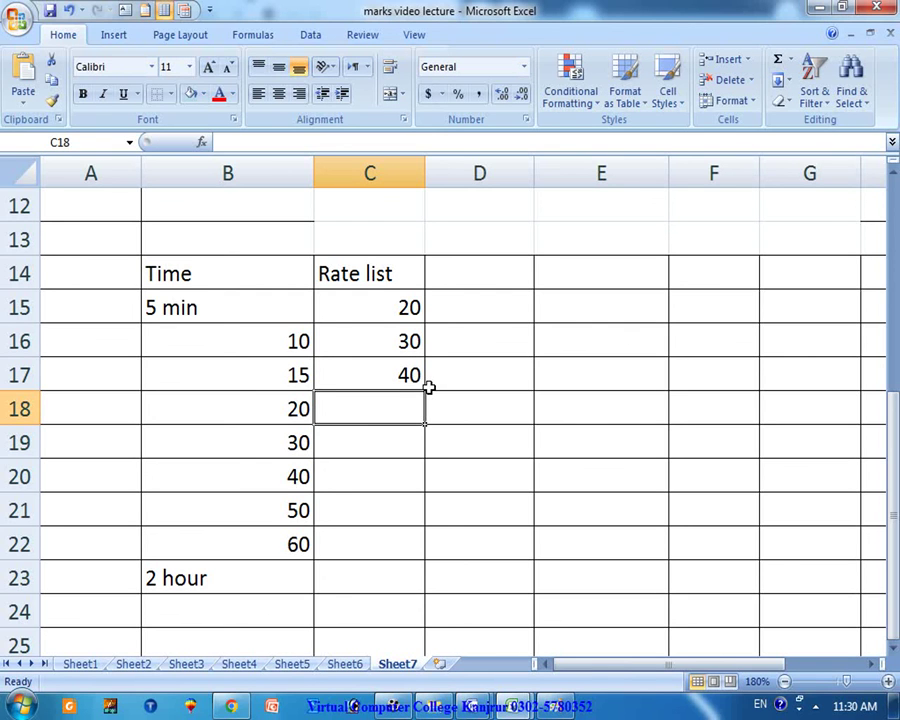
type("50")
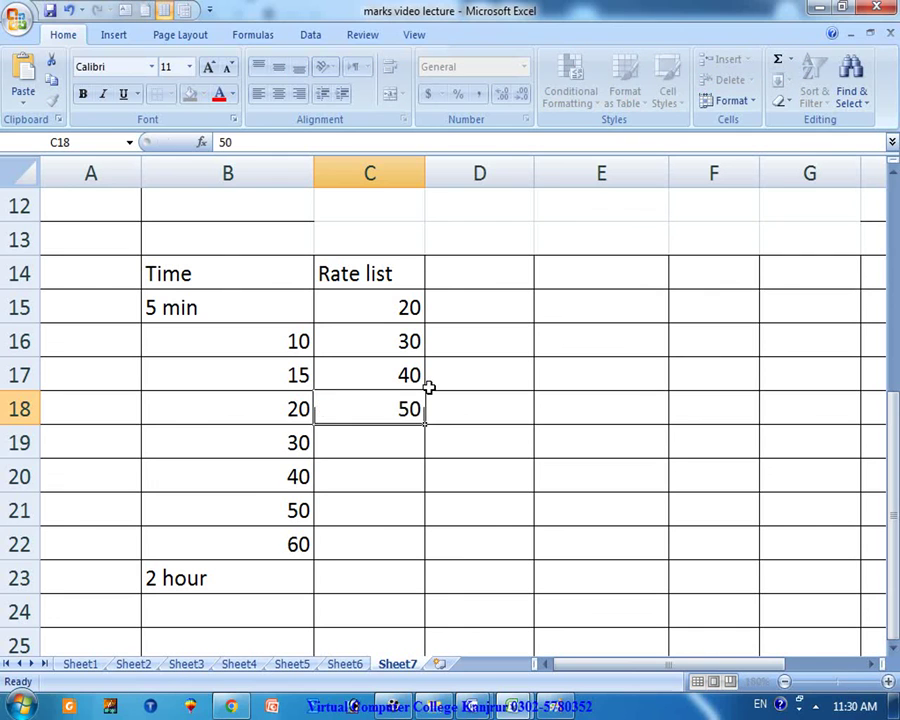
key("Return")
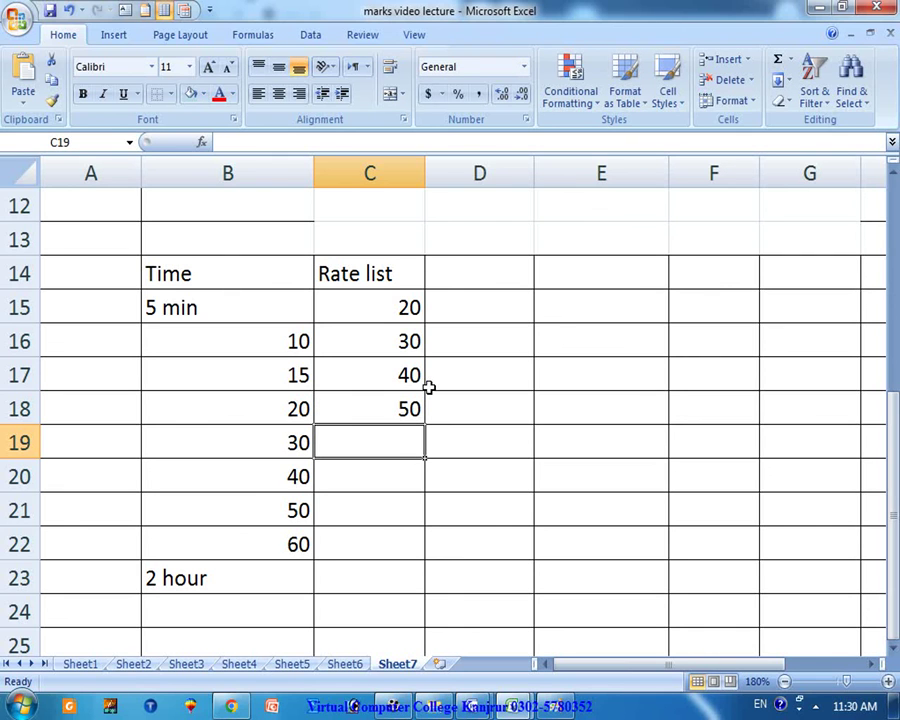
- Enter the rates 70, 80, 100 and 120 in C19 to C22 for the 30 to 60 minute entries
type("70")
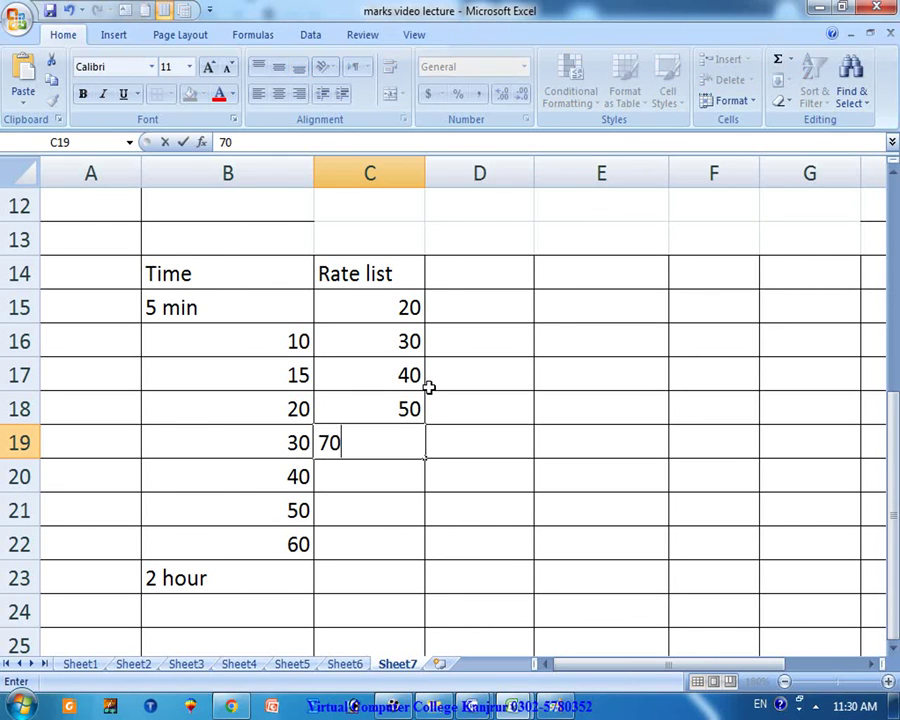
key("Return")
type("80")
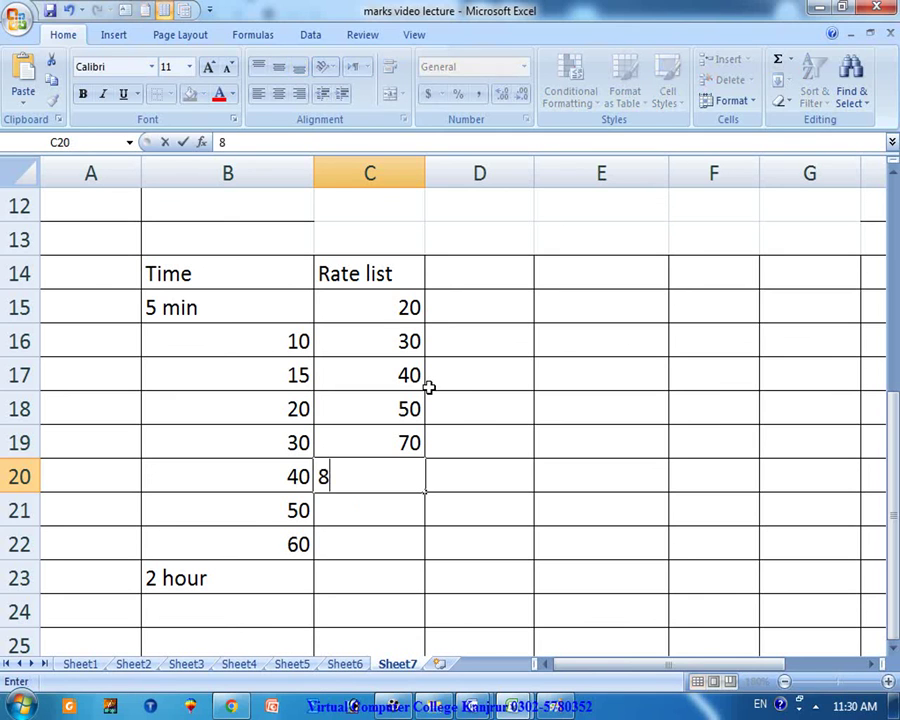
key("Return")
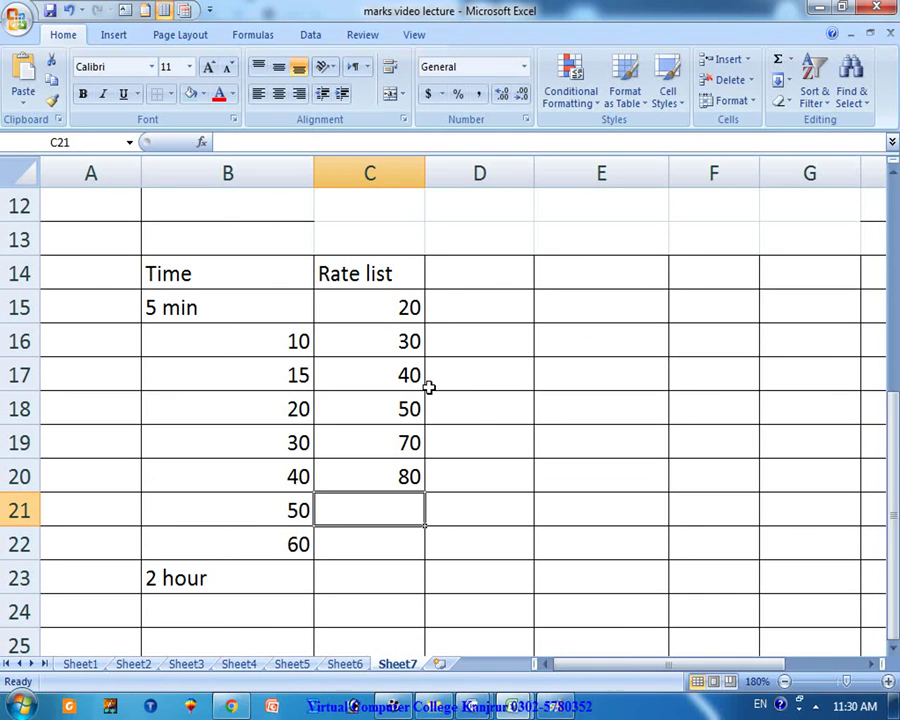
type("100")
key("Return")
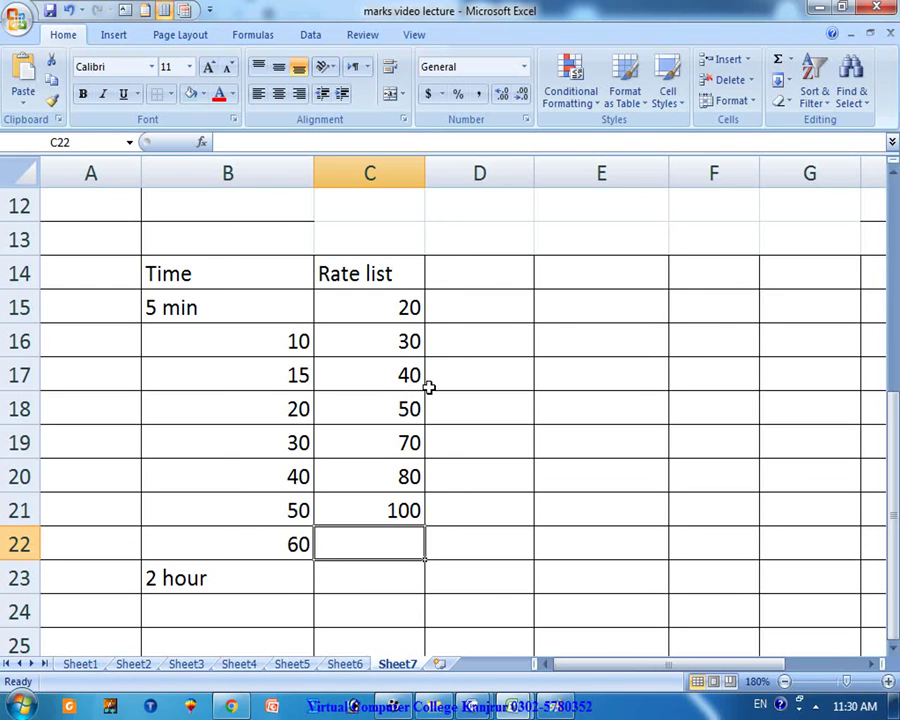
type("120")
key("Return")
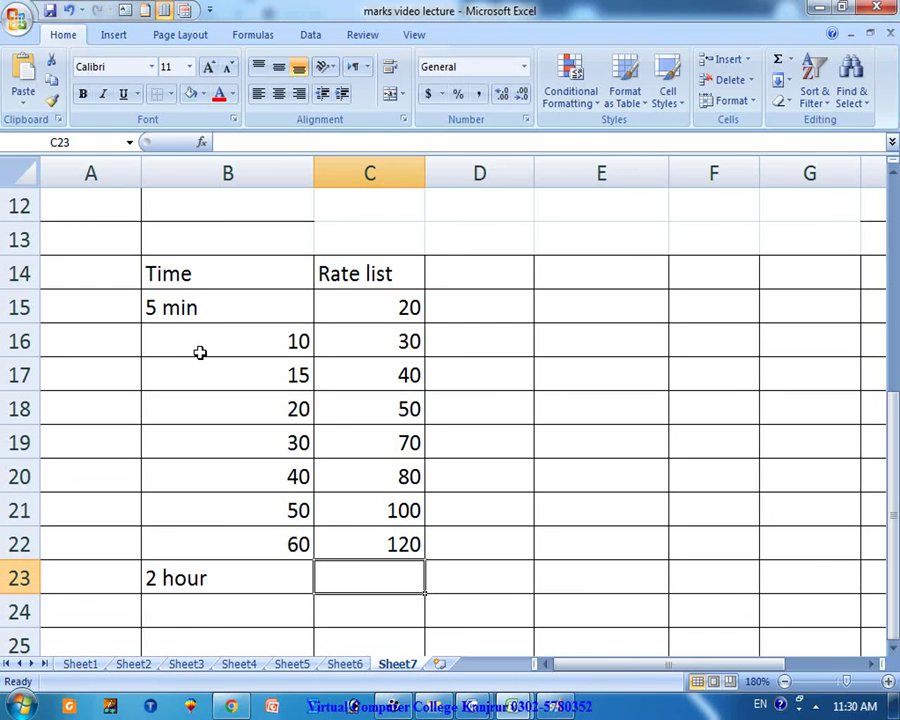
- Select Computer A's amount cell F5 and widen the Duration column slightly
scroll(458, 380, "up", 4)
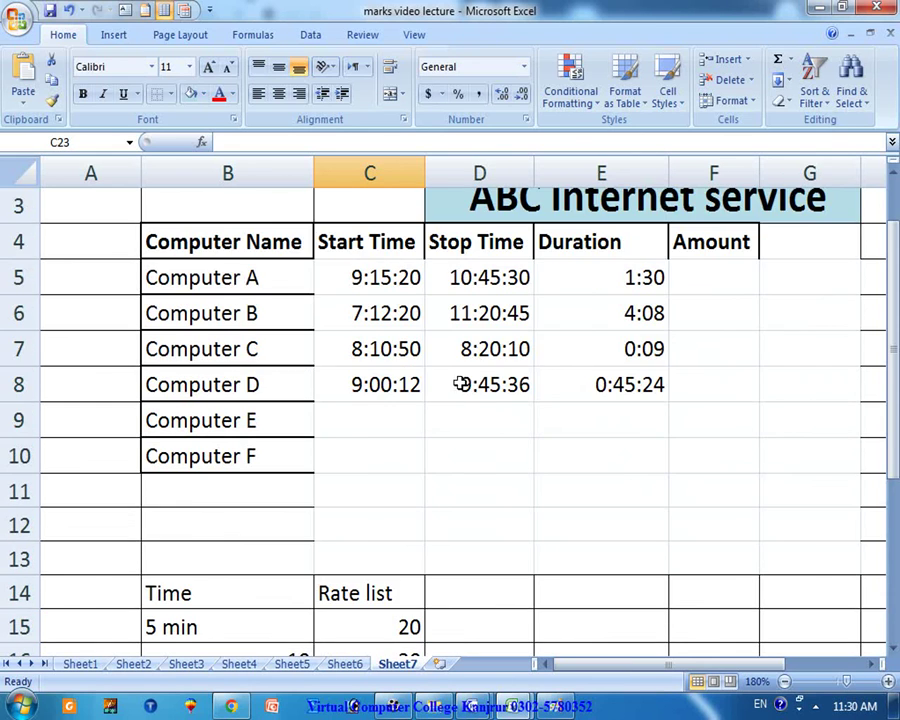
left_click(737, 350)
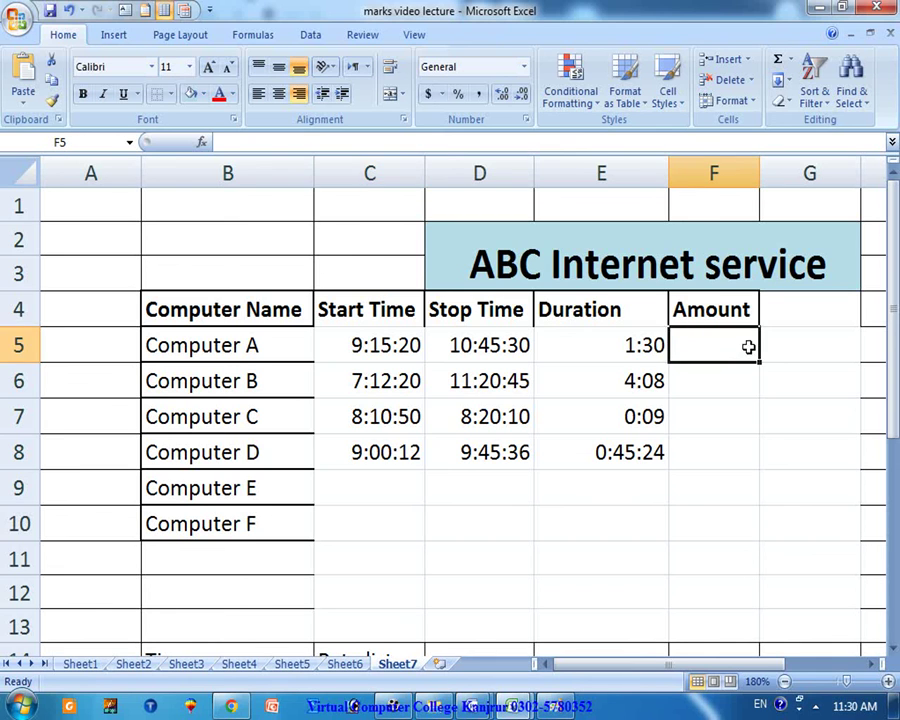
left_click(745, 357)
left_click_drag(669, 176, 697, 175)
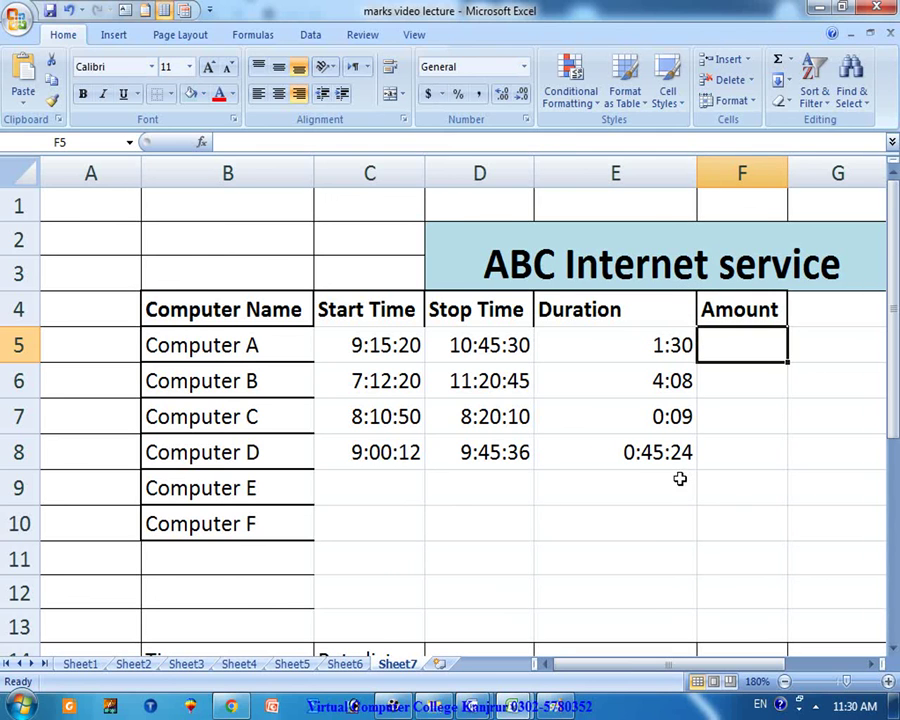
- Calculate Computer A's amount in F5 from the one-hour and 30-minute rates with the formula =120+70
scroll(680, 478, "down", 4)
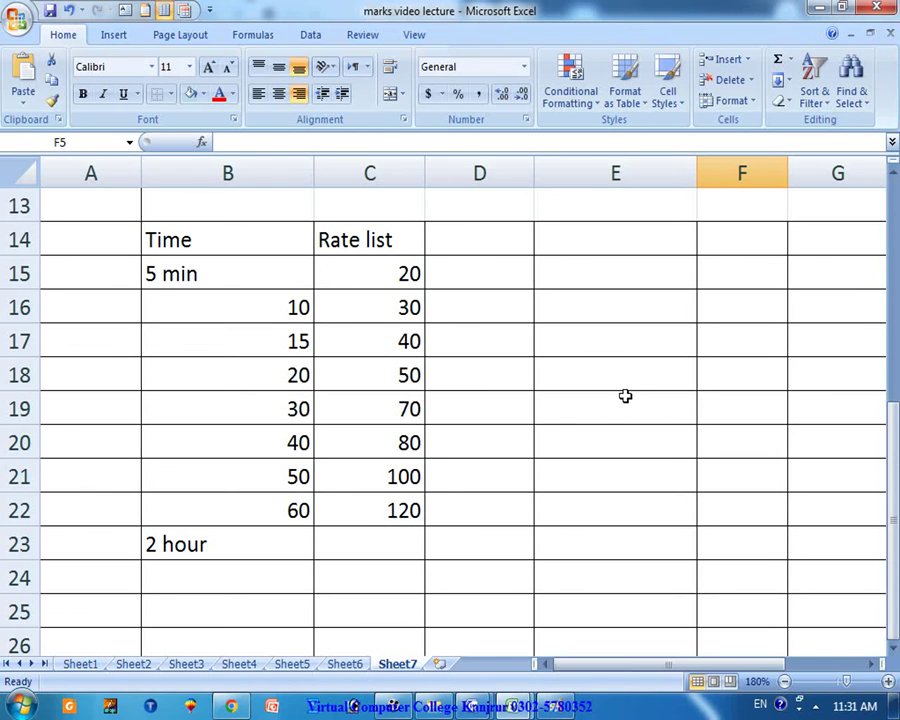
scroll(645, 378, "up", 1)
scroll(647, 375, "up", 3)
type("=")
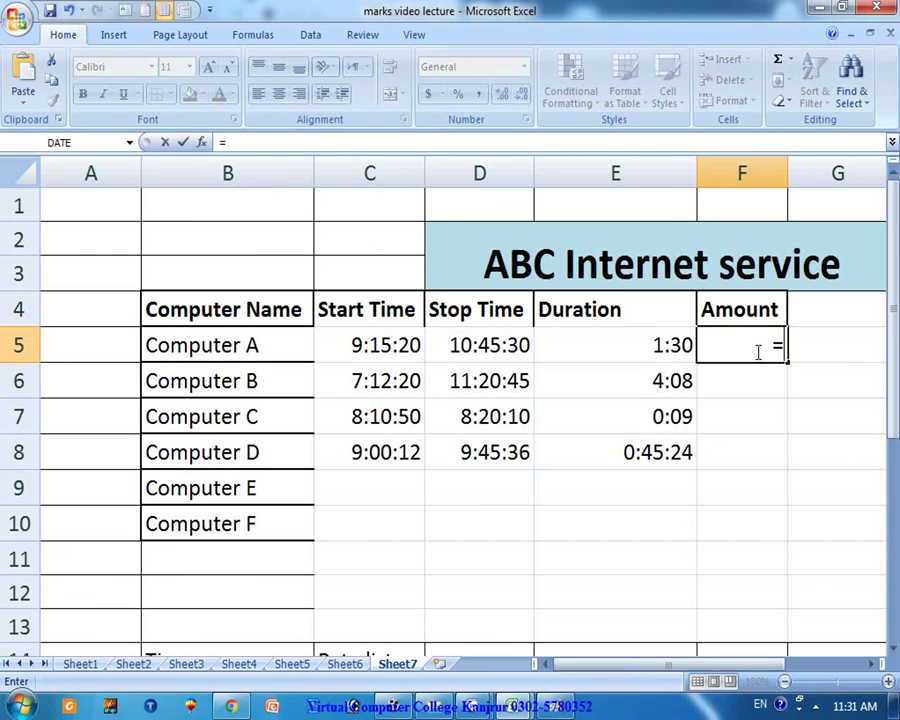
type("120")
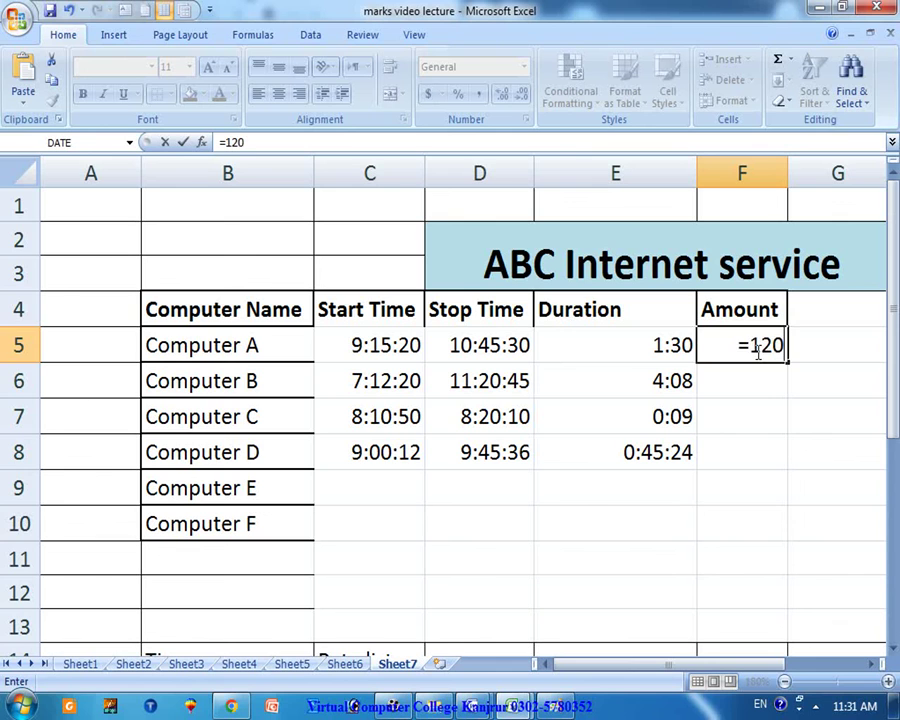
type("+70")
key("Return")
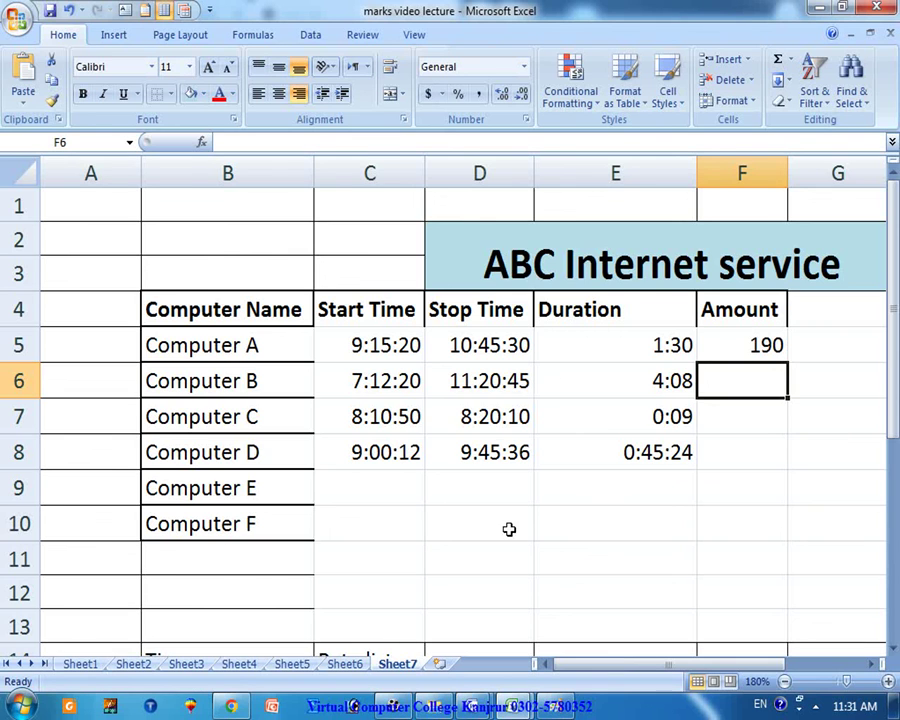
- Dismiss the Windows color scheme prompt without choosing an option and select Computer E's start time cell C9
scroll(500, 560, "down", 2)
scroll(466, 538, "down", 1)
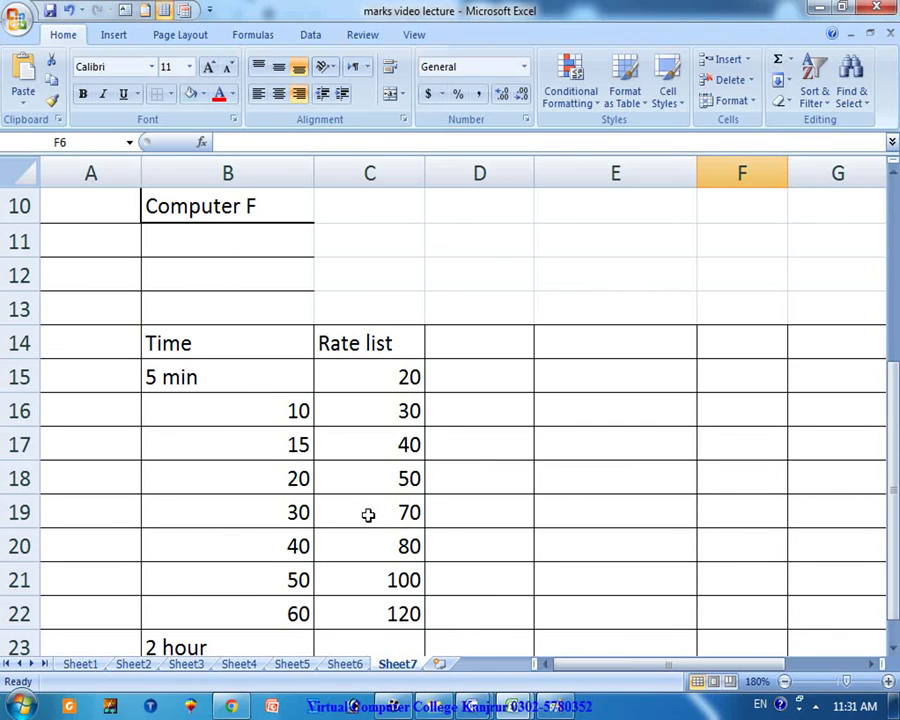
scroll(453, 443, "up", 2)
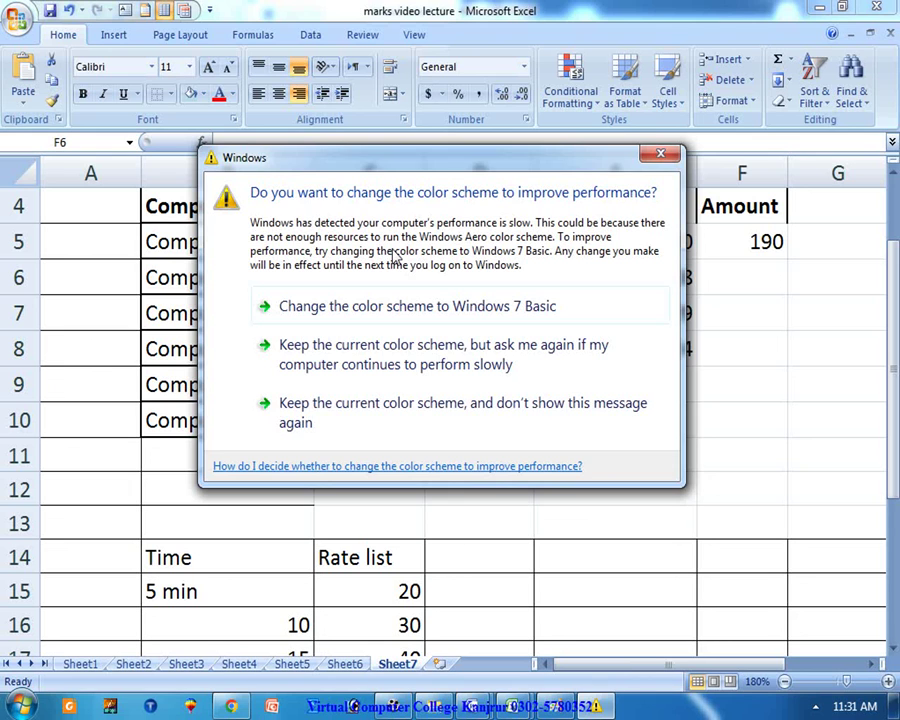
left_click(660, 153)
left_click(500, 378)
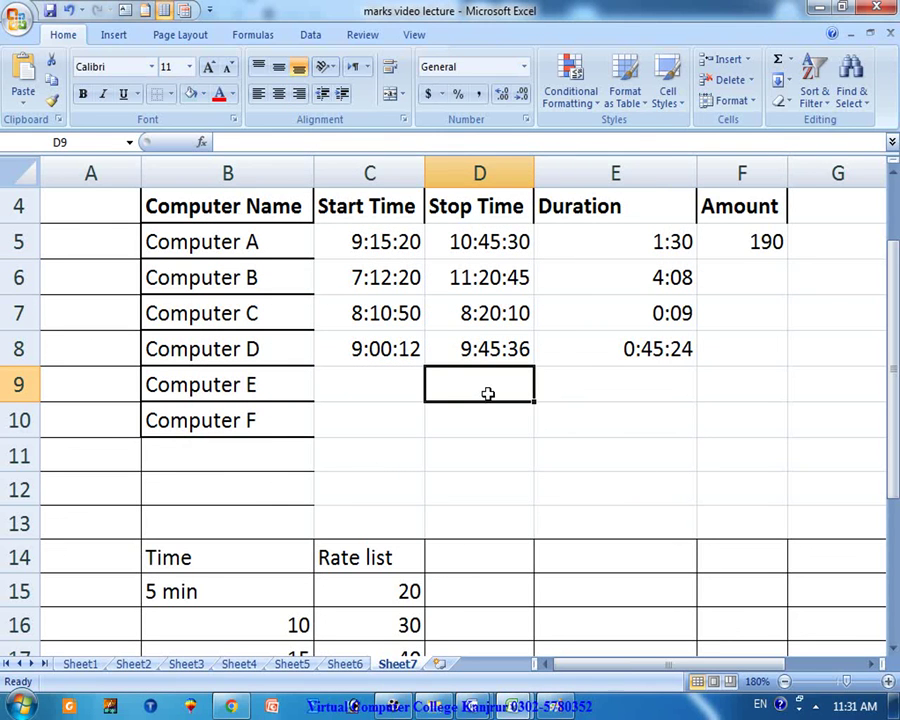
left_click(400, 390)
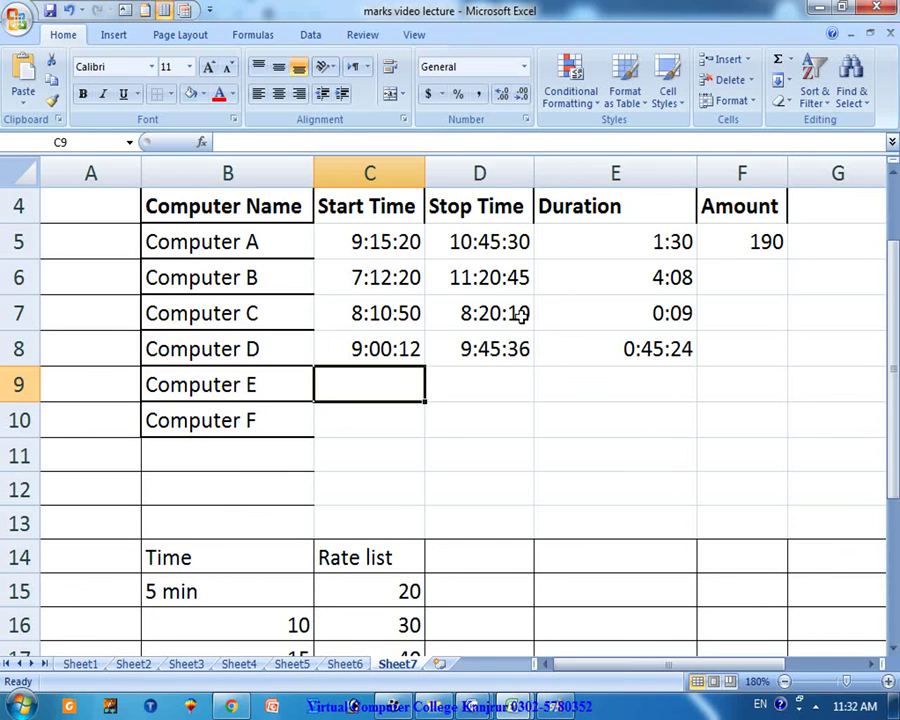
- Review Computer A's start time, stop time, duration formula and amount formula, along with the computer names and the Amount column
left_click(393, 241)
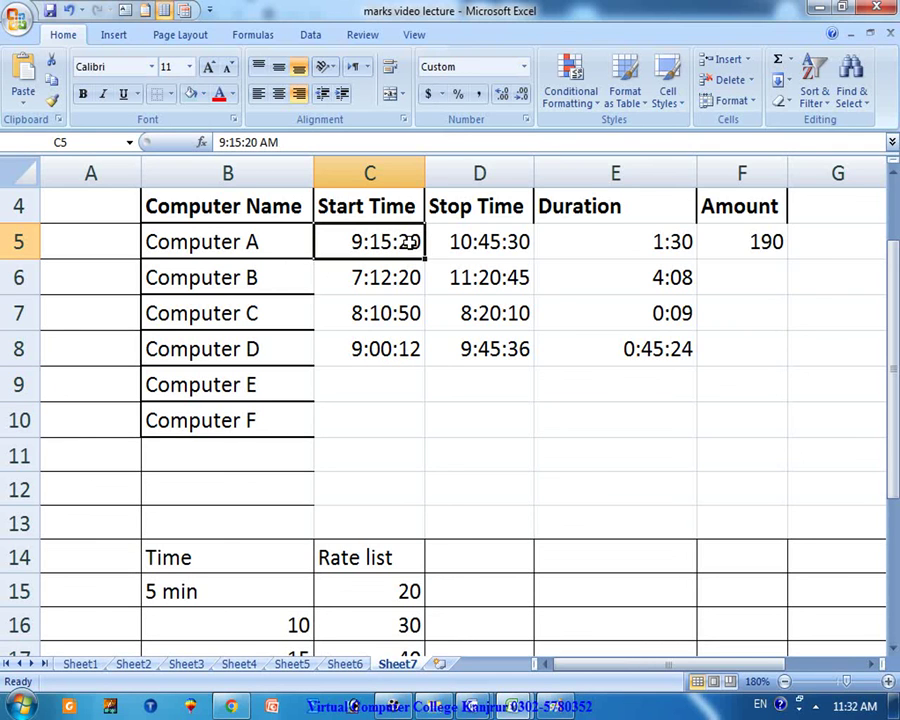
left_click_drag(290, 242, 243, 426)
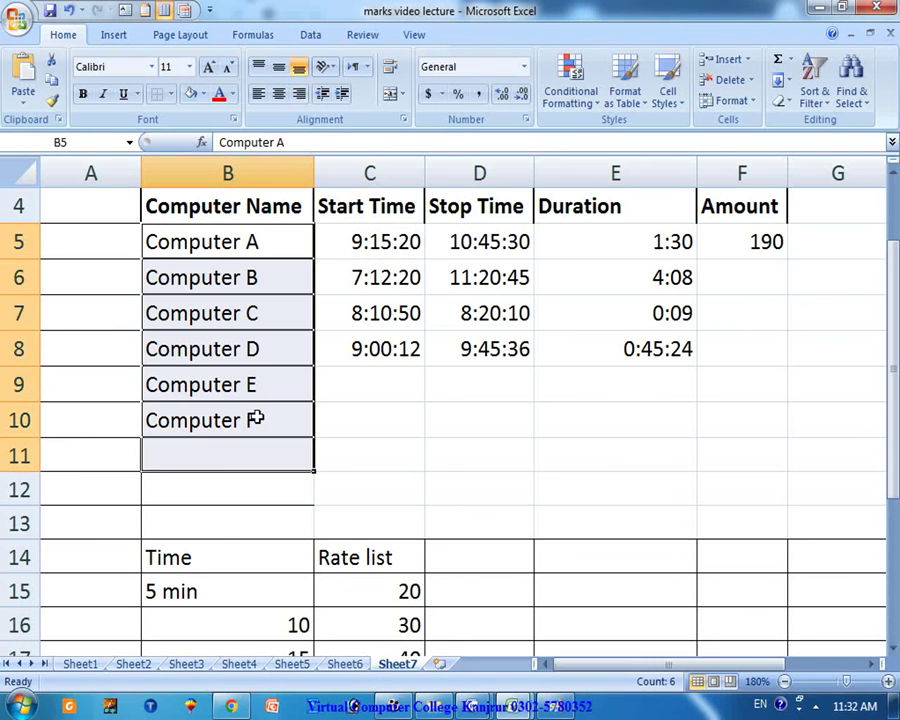
left_click(396, 241)
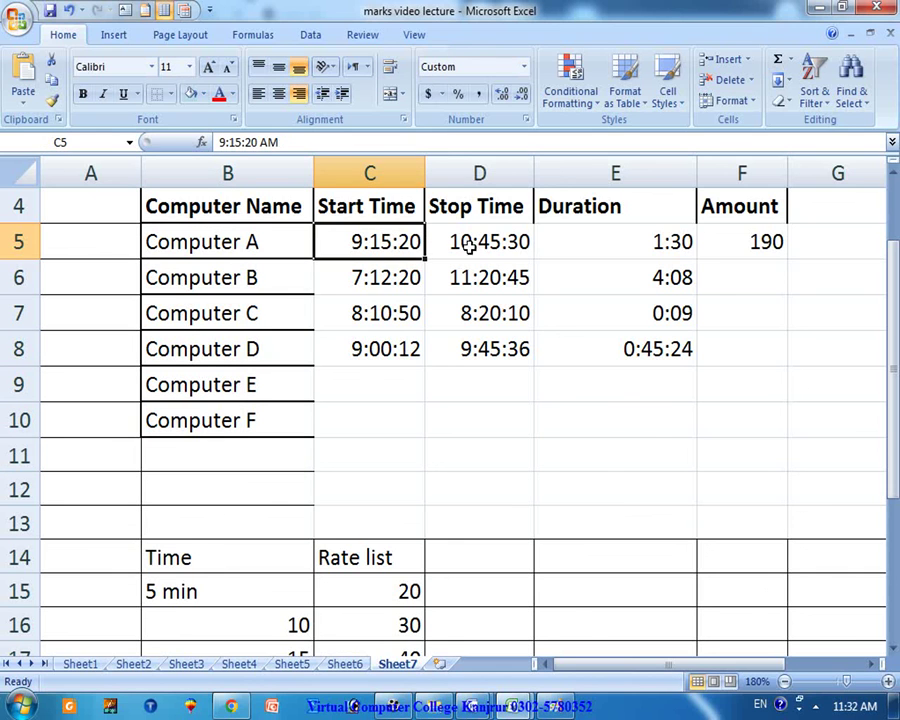
left_click(506, 242)
left_click(575, 241)
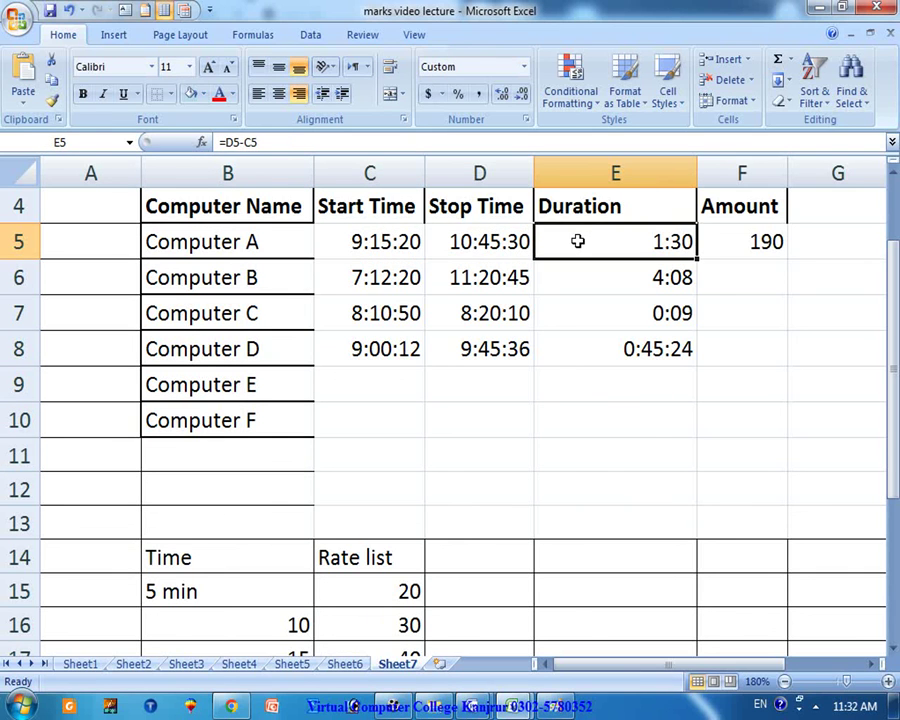
left_click(771, 236)
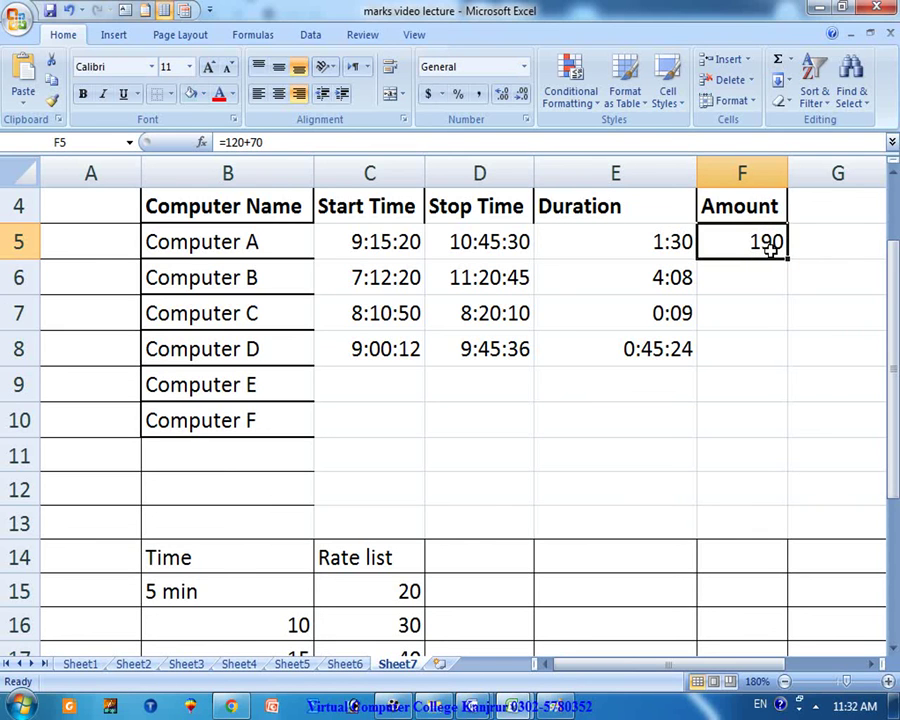
left_click(375, 242)
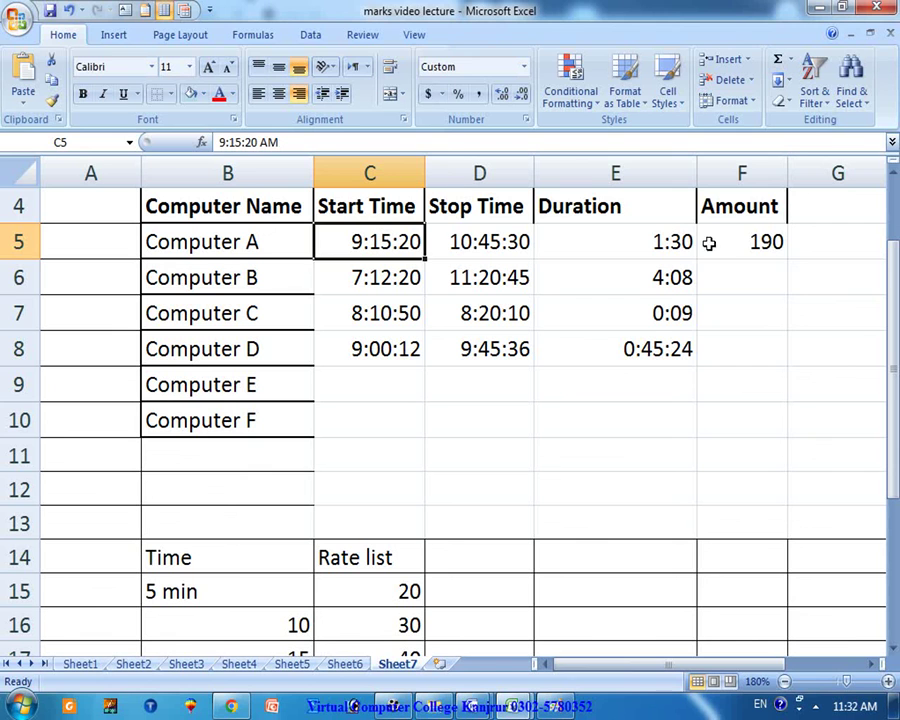
left_click_drag(740, 230, 768, 374)
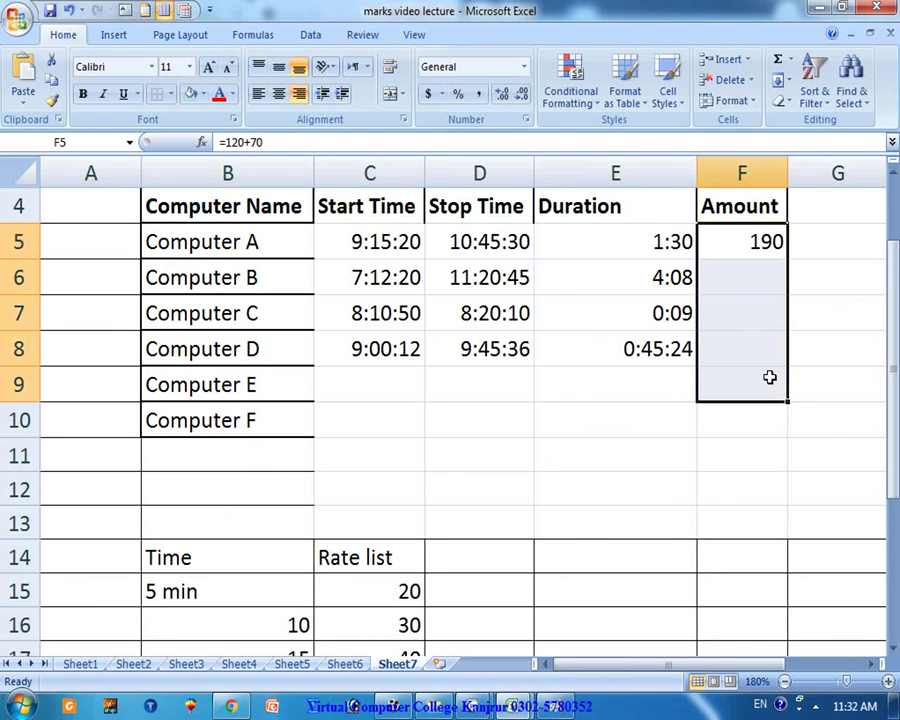
left_click(772, 316)
key("Escape")
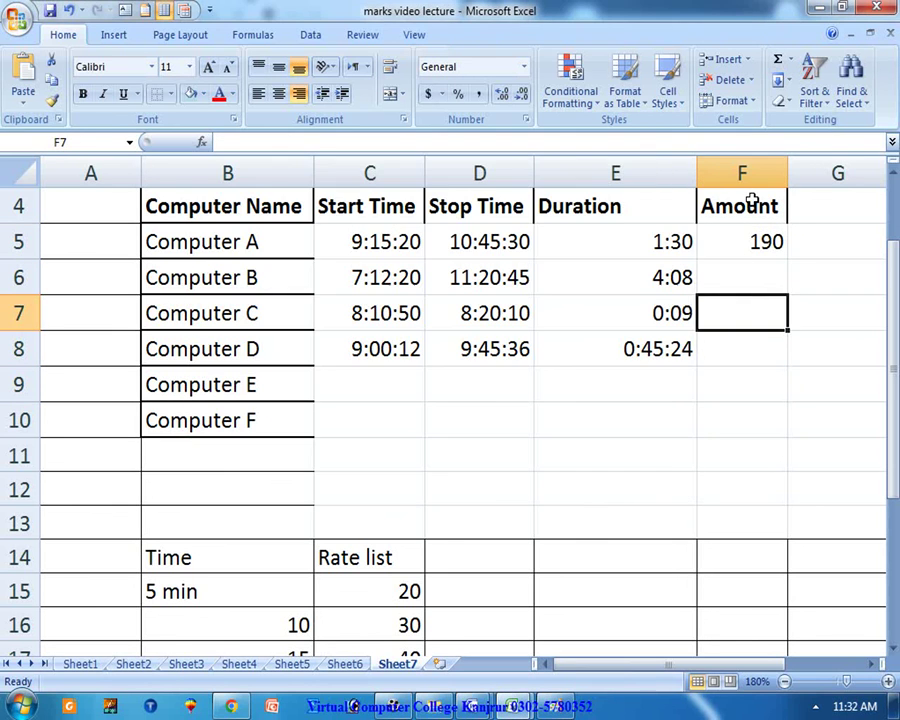